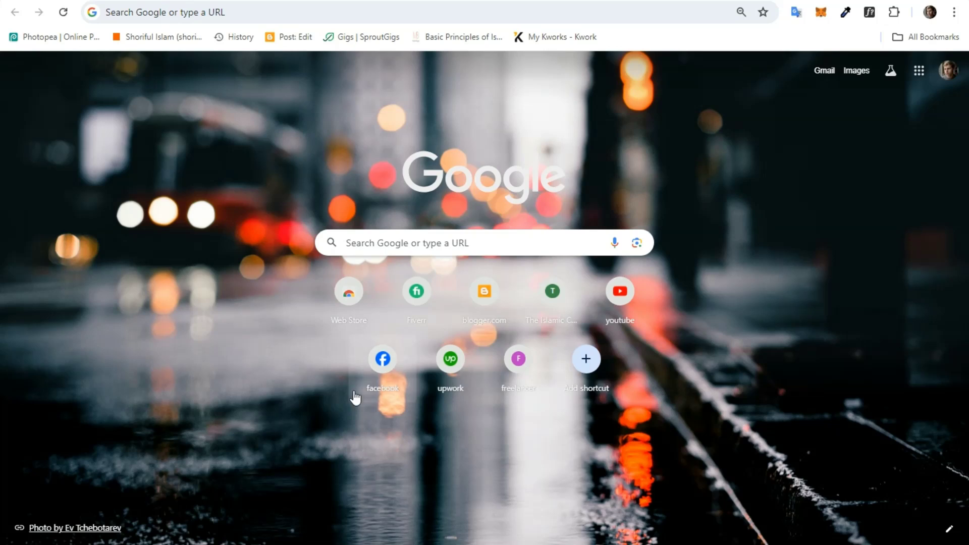
# Open Upwork and look through the Shopify job posts among the best matches
pyautogui.click(370, 11)
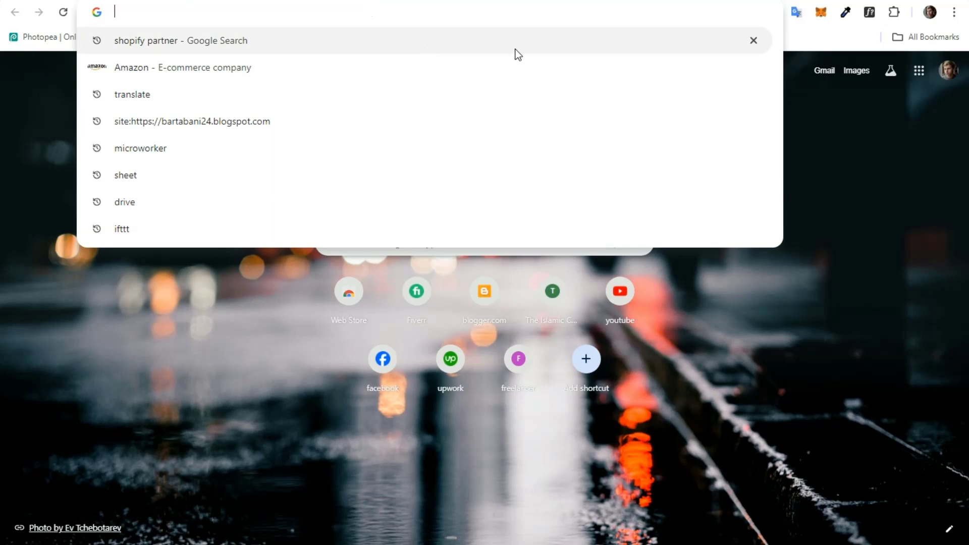
pyautogui.write('up')
pyautogui.press('Return')
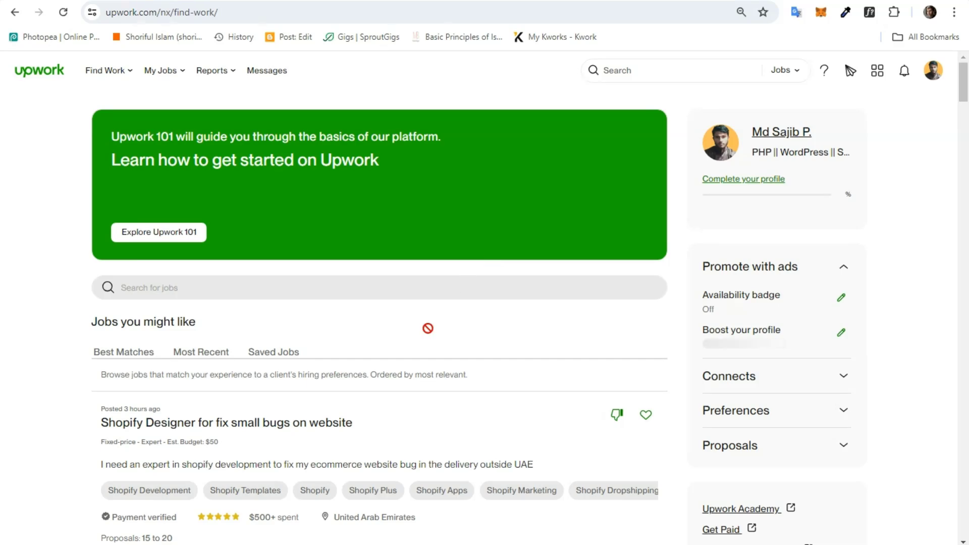
pyautogui.moveTo(965, 81); pyautogui.dragTo(968, 100)
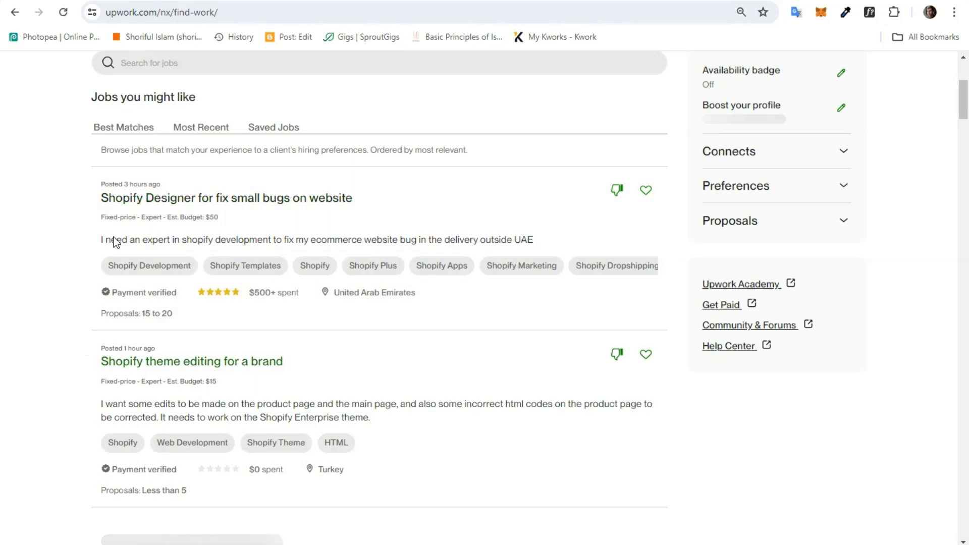
pyautogui.click(174, 323)
pyautogui.moveTo(966, 115); pyautogui.dragTo(968, 130)
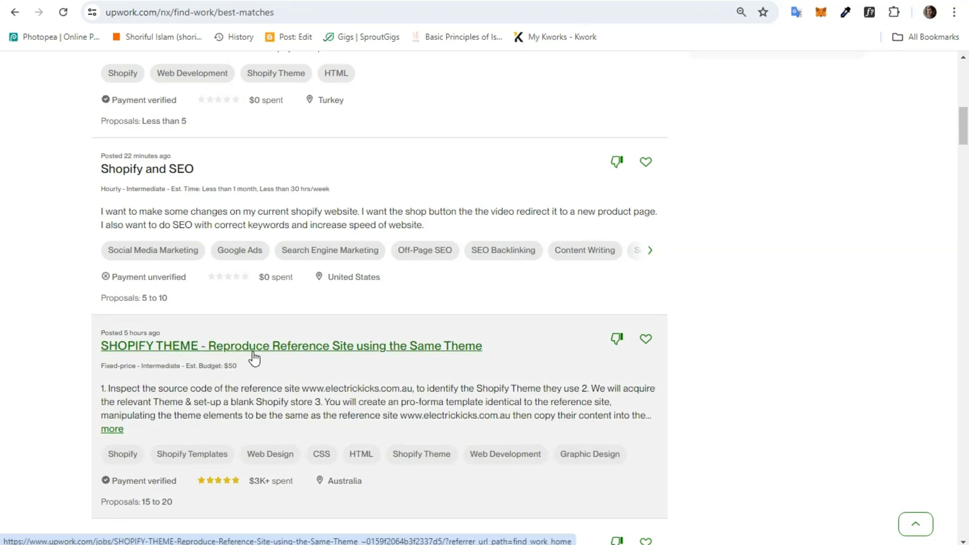
pyautogui.scroll(-4, 940, 126)
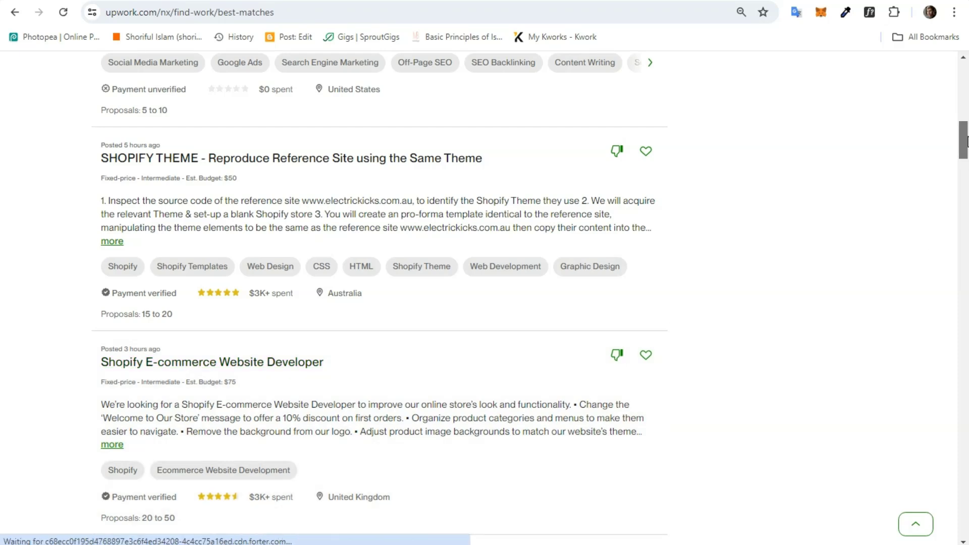
pyautogui.scroll(4, 966, 141)
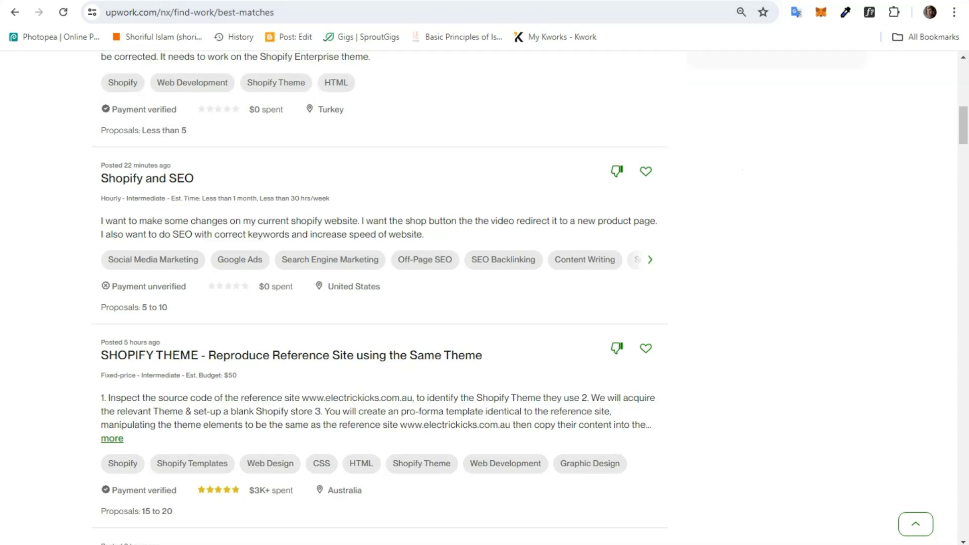
# Open shopify.com in a new browser tab
pyautogui.hotkey('ctrl', 't')
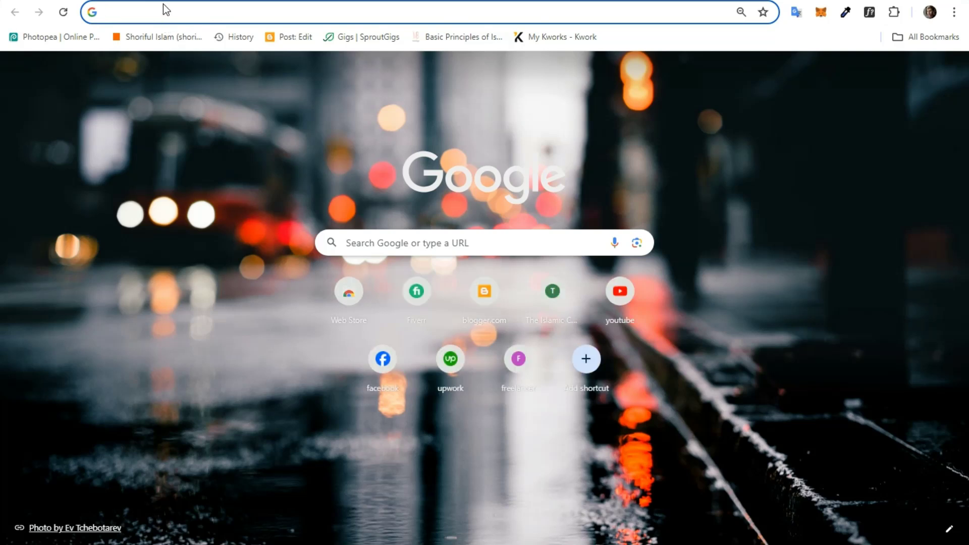
pyautogui.click(229, 164)
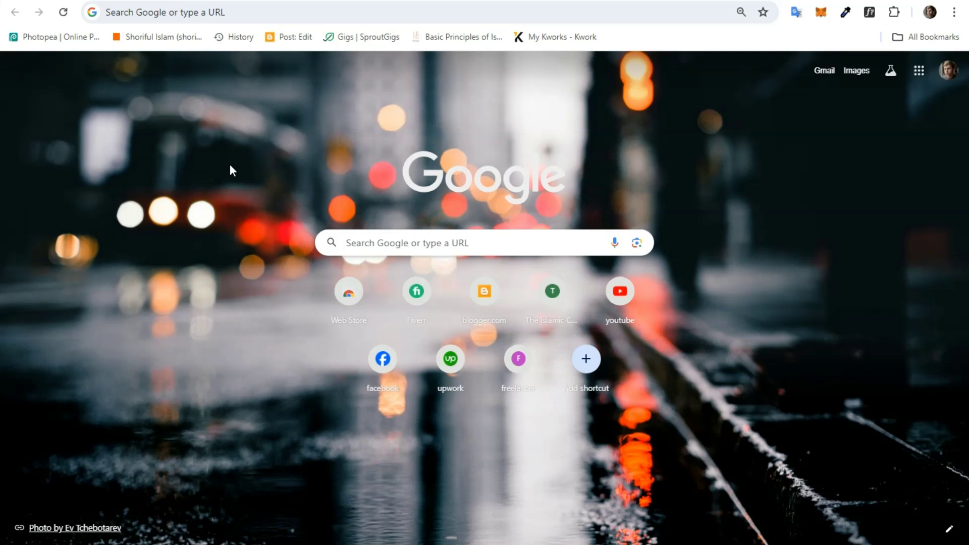
pyautogui.rightClick(268, 180)
pyautogui.click(236, 207)
pyautogui.click(279, 19)
pyautogui.write('shopify.com')
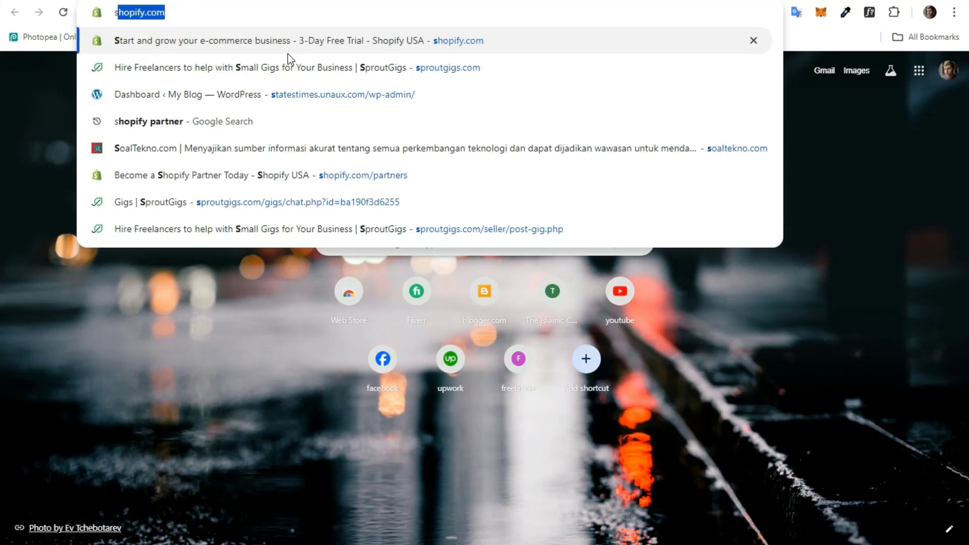
pyautogui.press('Return')
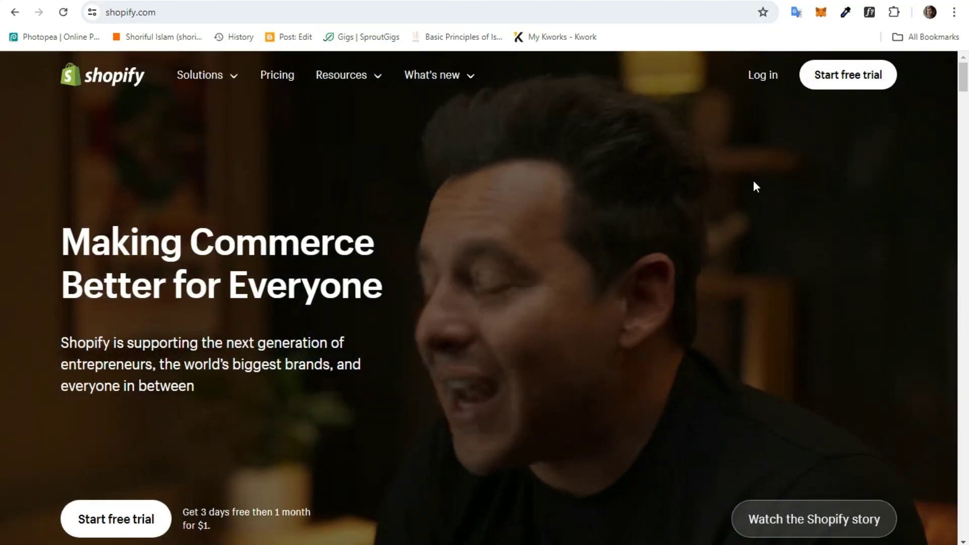
# Go to the Shopify Partners page at shopify.com/partner
pyautogui.click(301, 15)
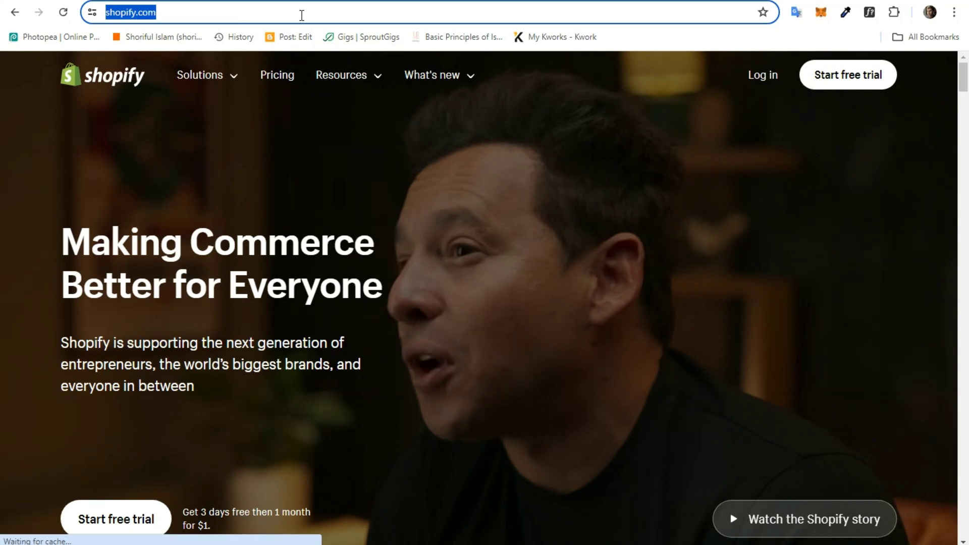
pyautogui.write('/partner')
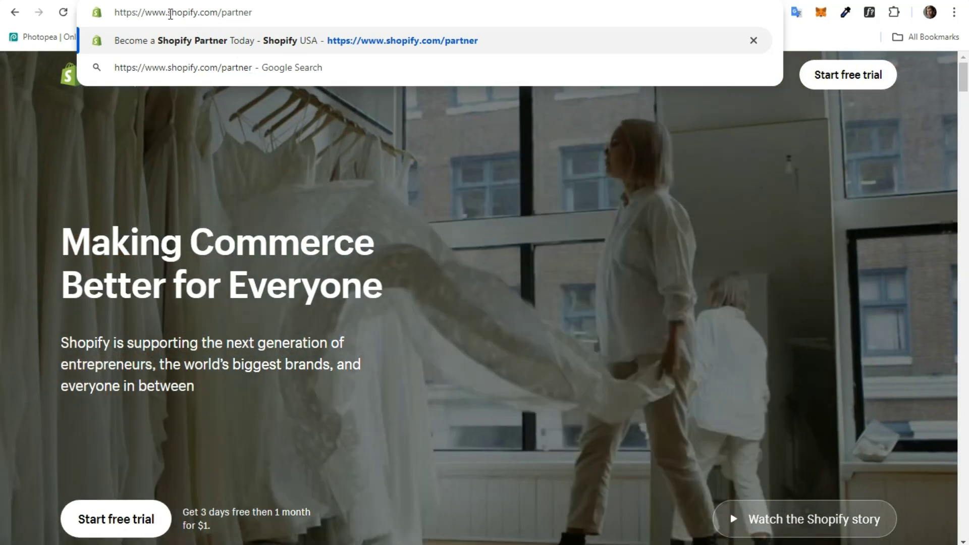
pyautogui.moveTo(166, 12); pyautogui.dragTo(266, 14)
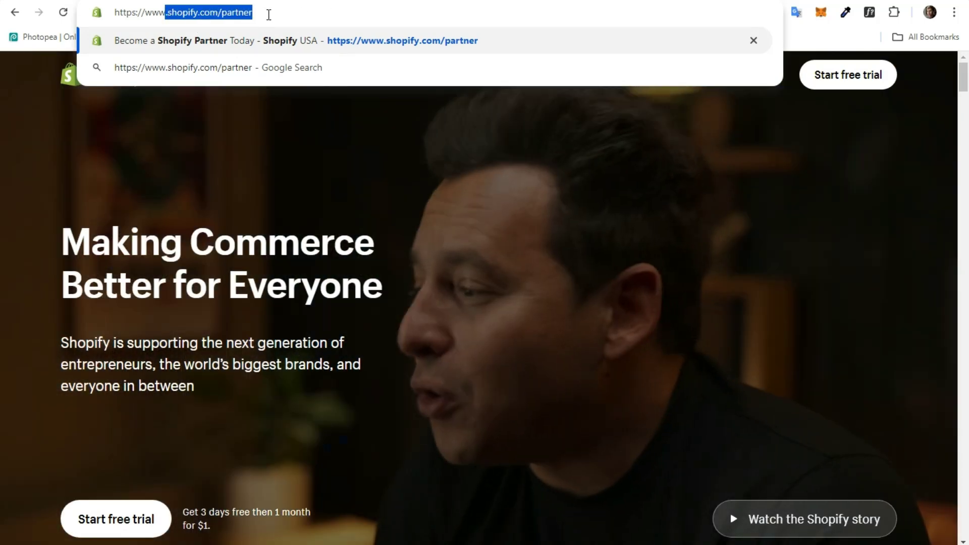
pyautogui.press('Return')
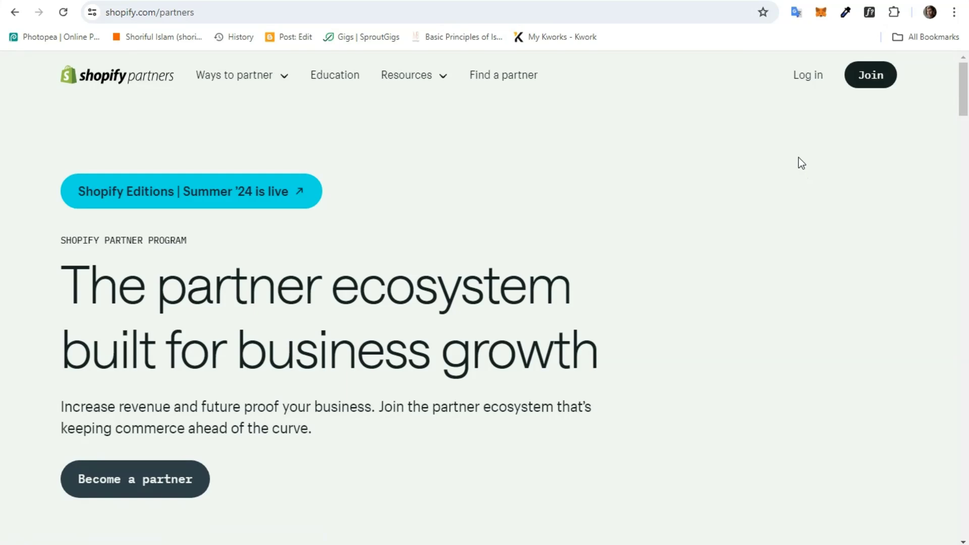
# Open the Shopify Partners sign-up form, review the question about the main way of using Shopify, and go back
pyautogui.click(866, 79)
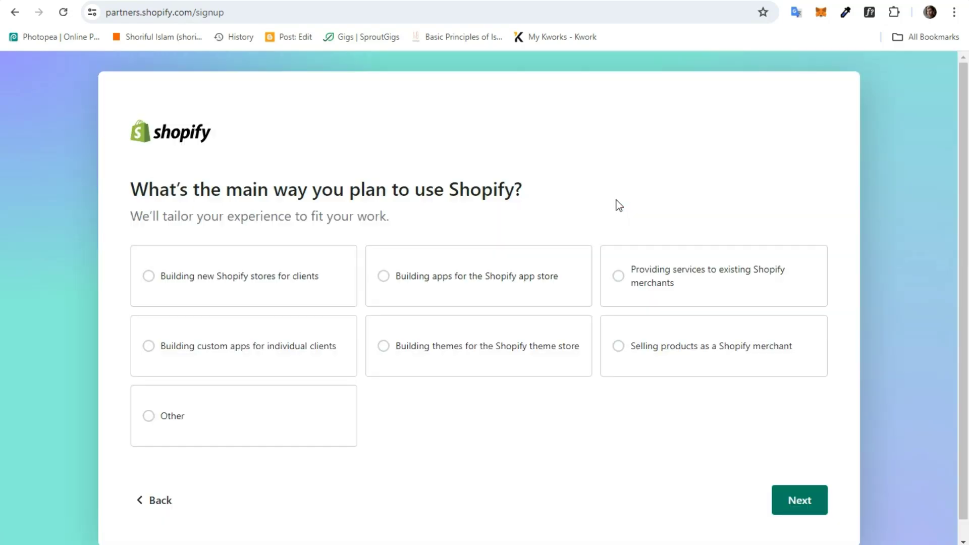
pyautogui.moveTo(188, 189); pyautogui.dragTo(524, 192)
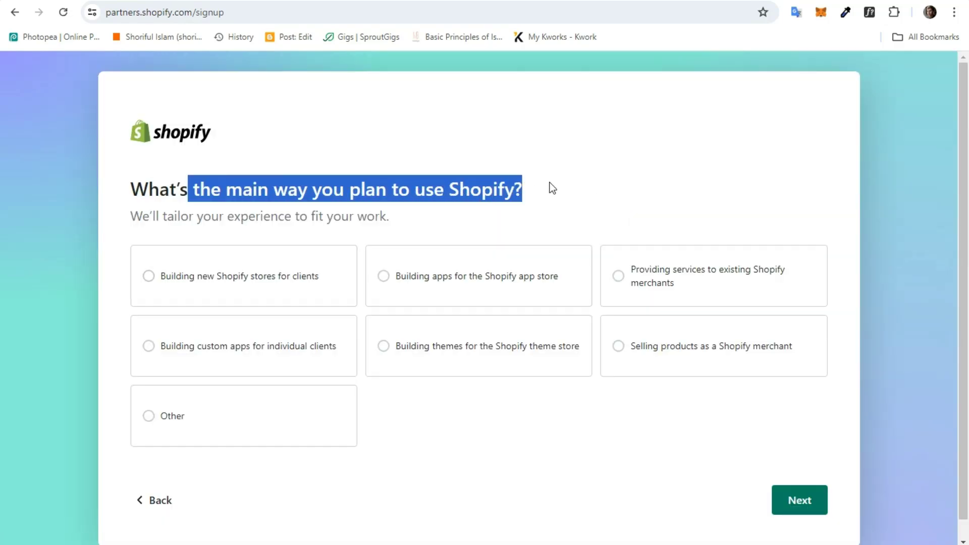
pyautogui.click(463, 191)
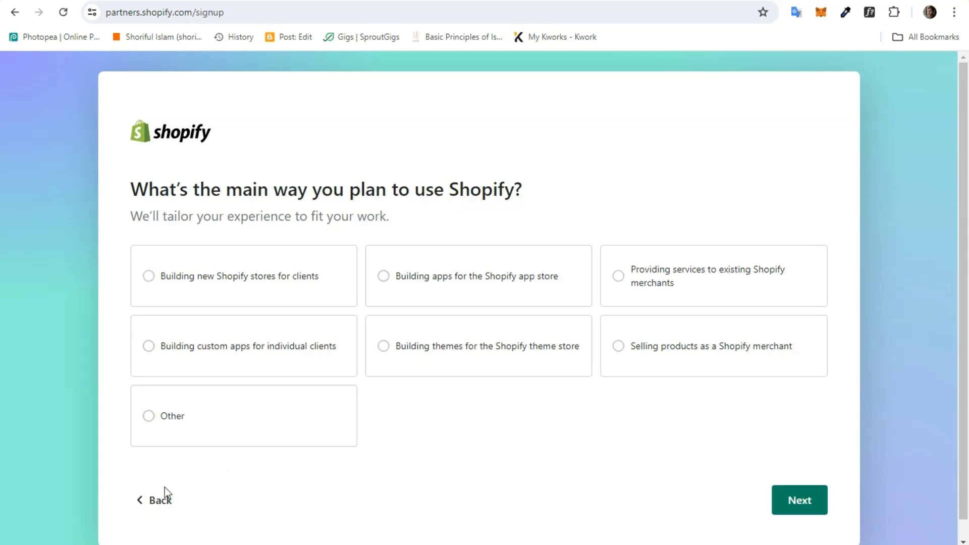
pyautogui.click(155, 497)
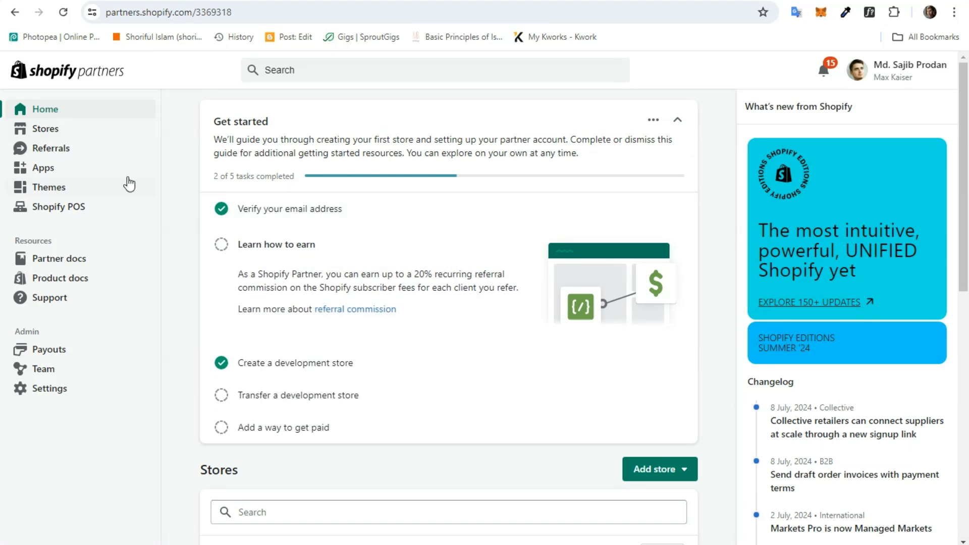
# Start creating a development store from the partner account's Stores page
pyautogui.click(64, 144)
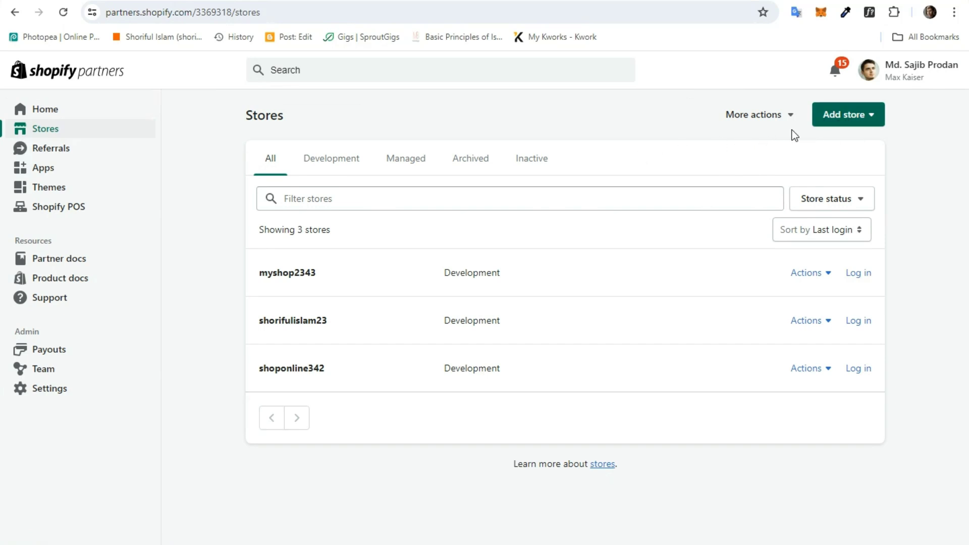
pyautogui.click(866, 123)
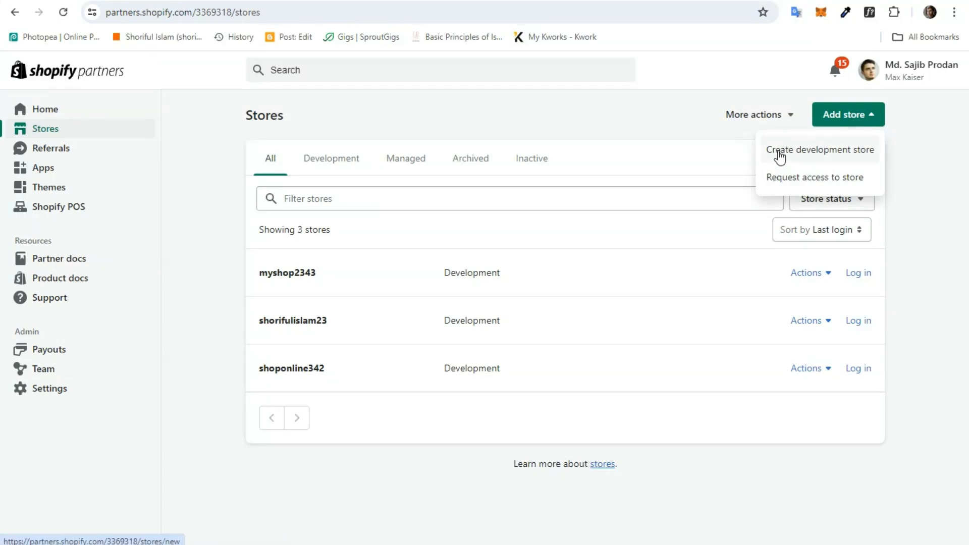
pyautogui.click(827, 149)
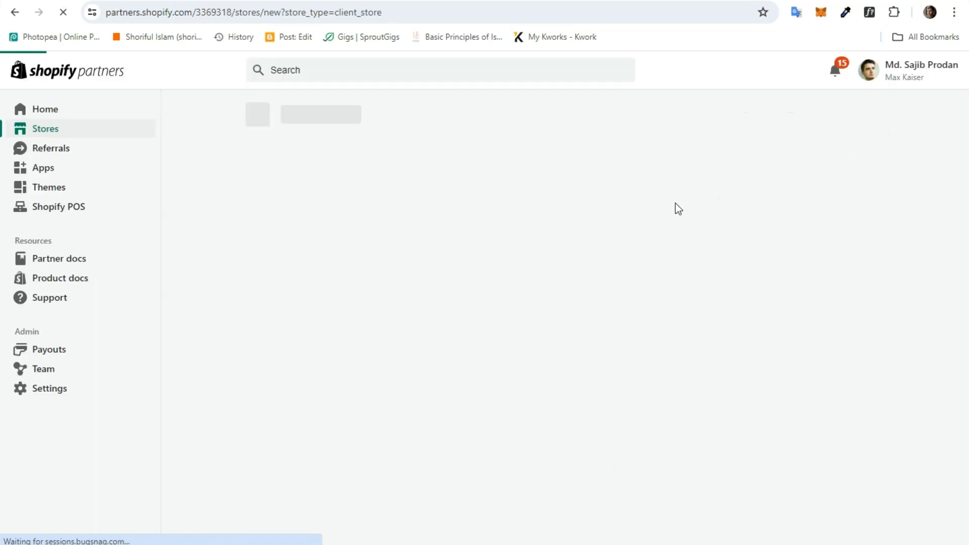
# Enter themecustomization as the name of the new client store
pyautogui.scroll(-2, 808, 232)
pyautogui.click(515, 264)
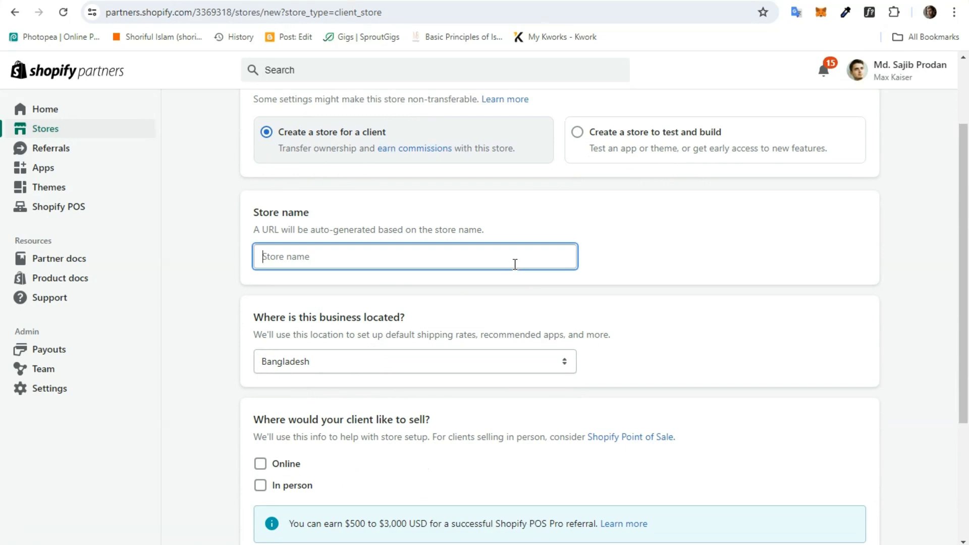
pyautogui.write('s')
pyautogui.press('BackSpace')
pyautogui.press('BackSpace')
pyautogui.write('theme')
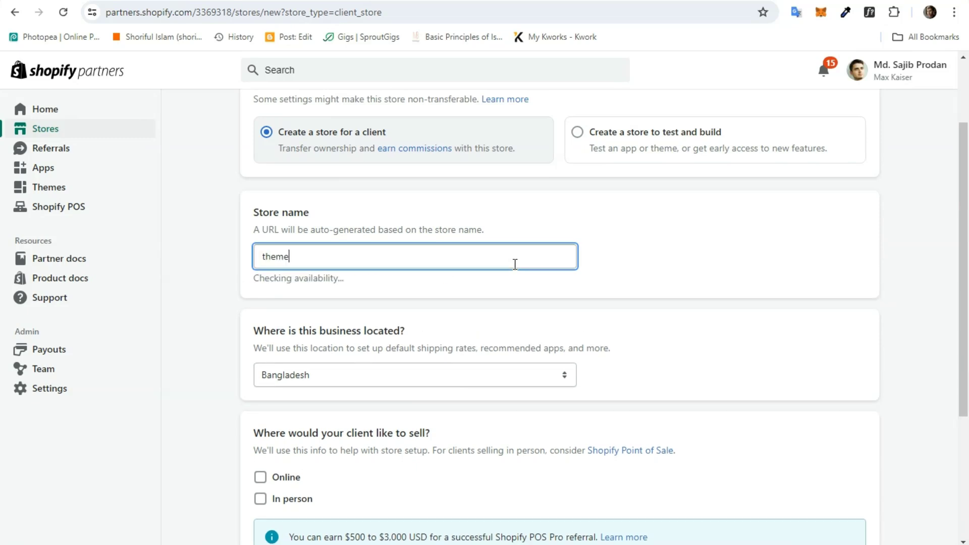
pyautogui.write('d')
pyautogui.write('u')
pyautogui.write('stomixa')
pyautogui.press('BackSpace')
pyautogui.write('zation')
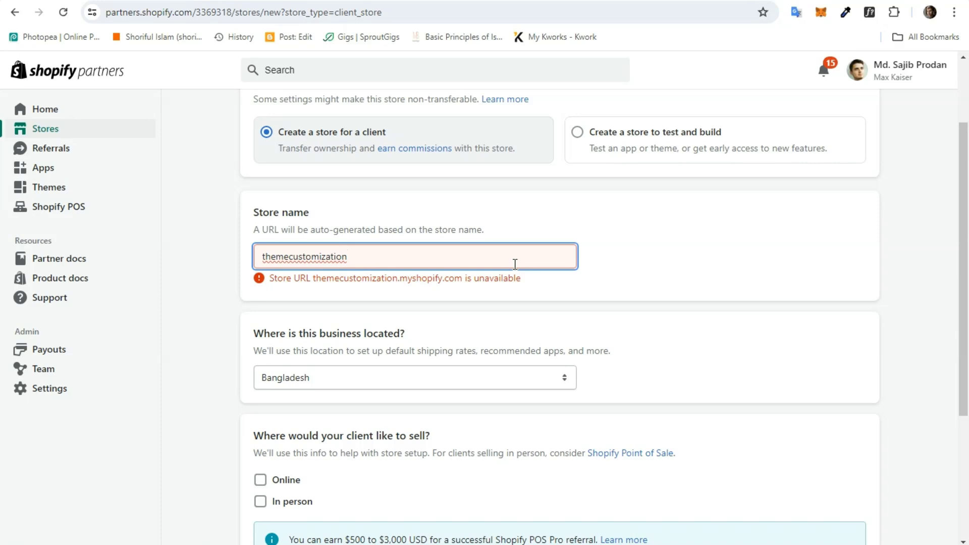
# Change the store name to themecustomizations
pyautogui.write('shopify')
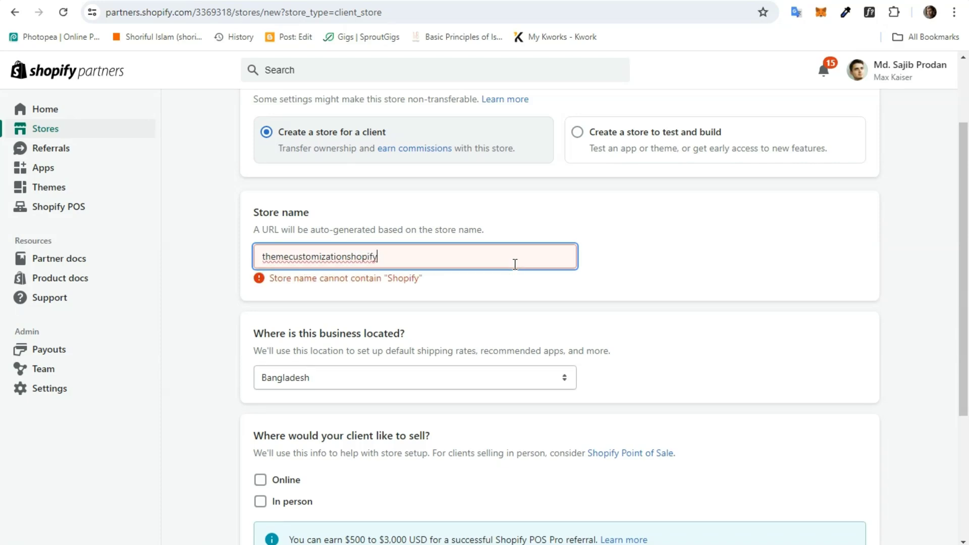
pyautogui.press('BackSpace')
pyautogui.press('BackSpace')
pyautogui.press('BackSpace')
pyautogui.press('BackSpace')
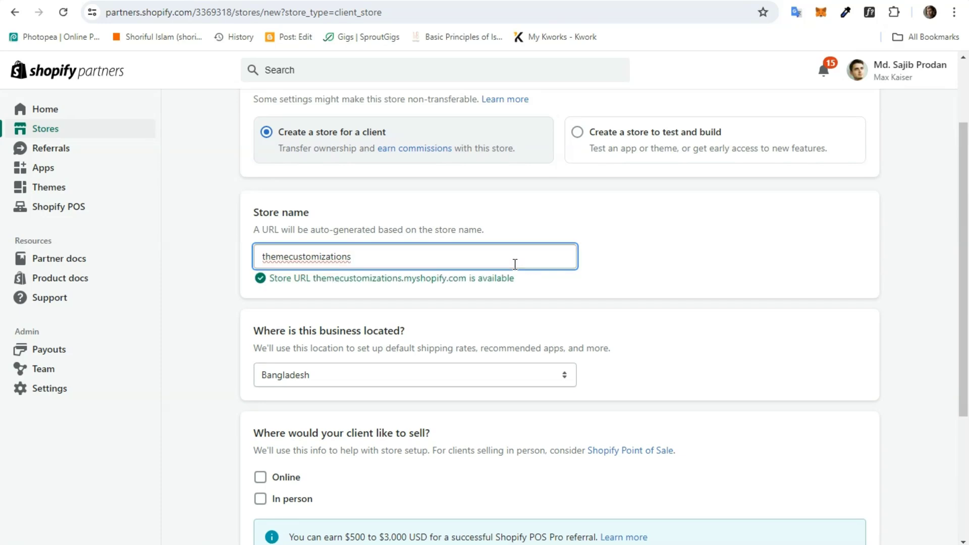
pyautogui.click(555, 281)
pyautogui.click(373, 261)
pyautogui.click(569, 326)
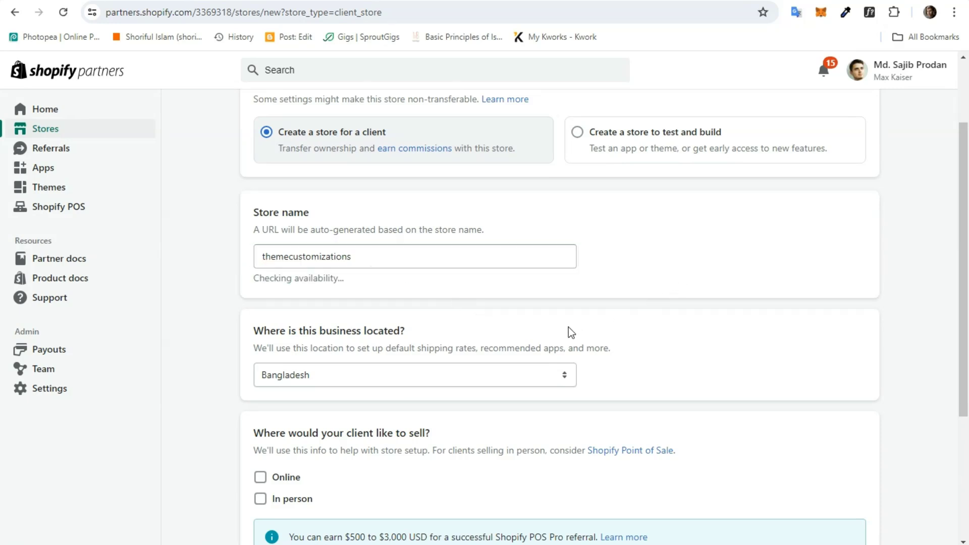
# Create the development store, leaving the client's sales channels and current platform unanswered
pyautogui.scroll(-3, 968, 374)
pyautogui.scroll(-1, 968, 373)
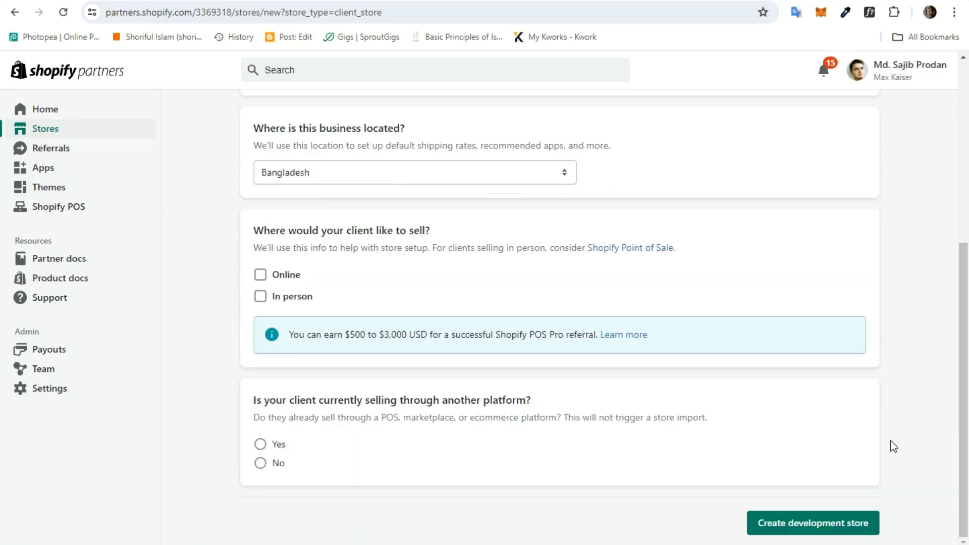
pyautogui.click(808, 523)
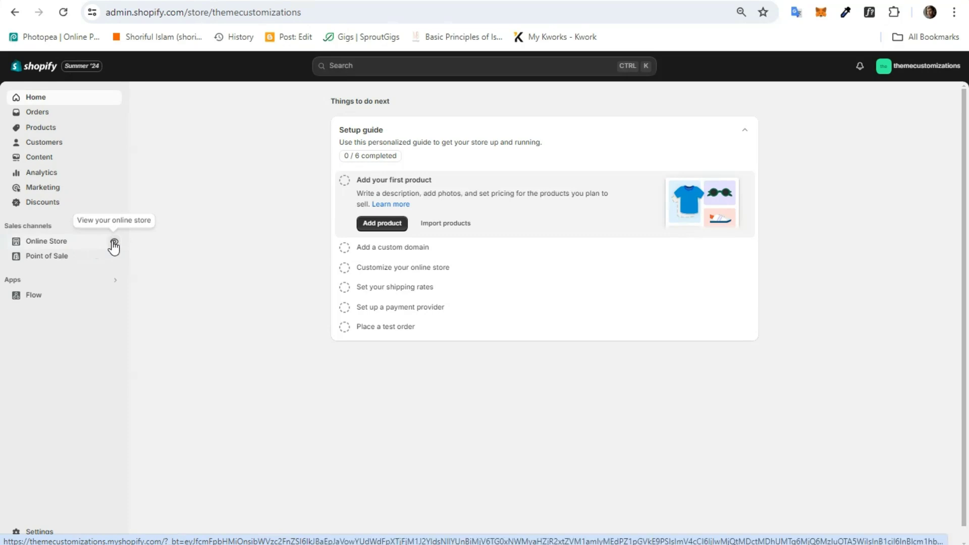
# View the new online store's storefront and look through its whole home page
pyautogui.click(114, 248)
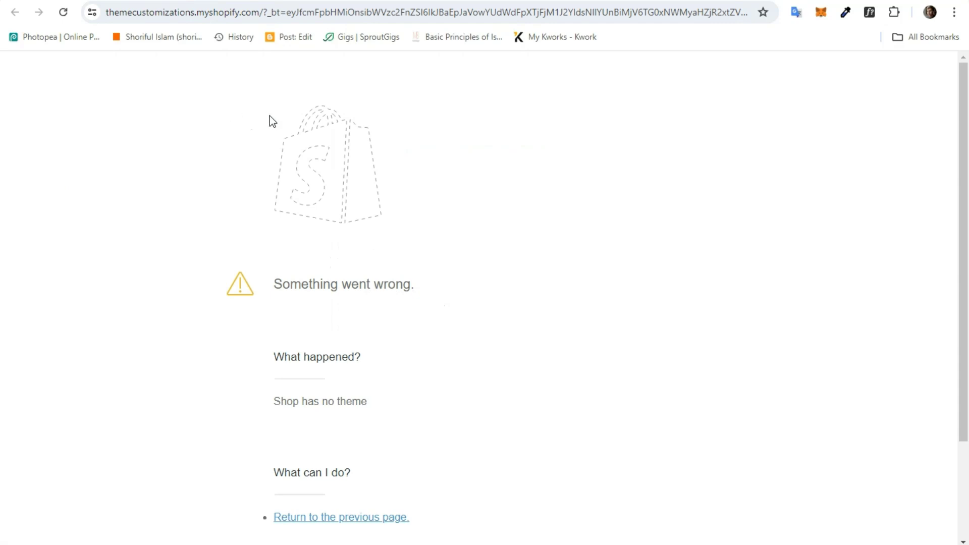
pyautogui.click(237, 1)
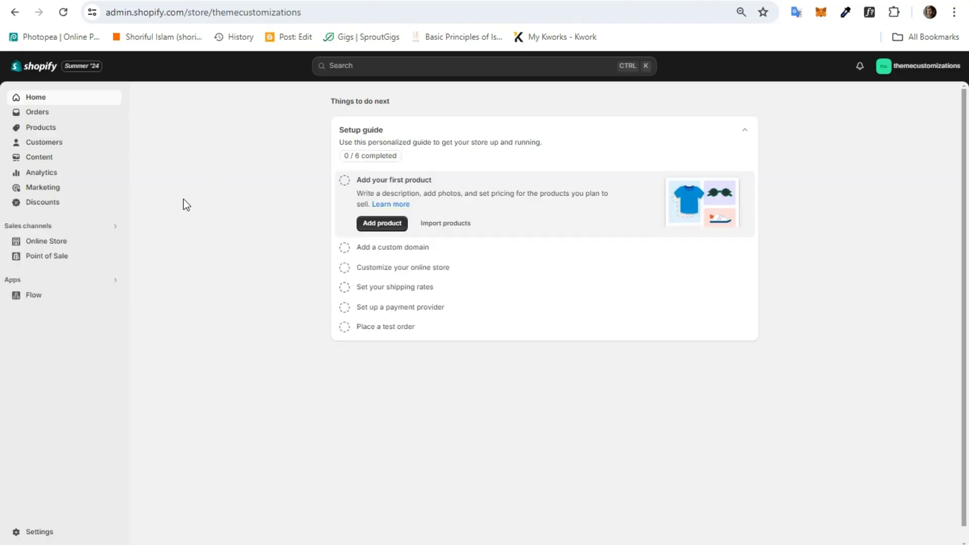
pyautogui.click(114, 242)
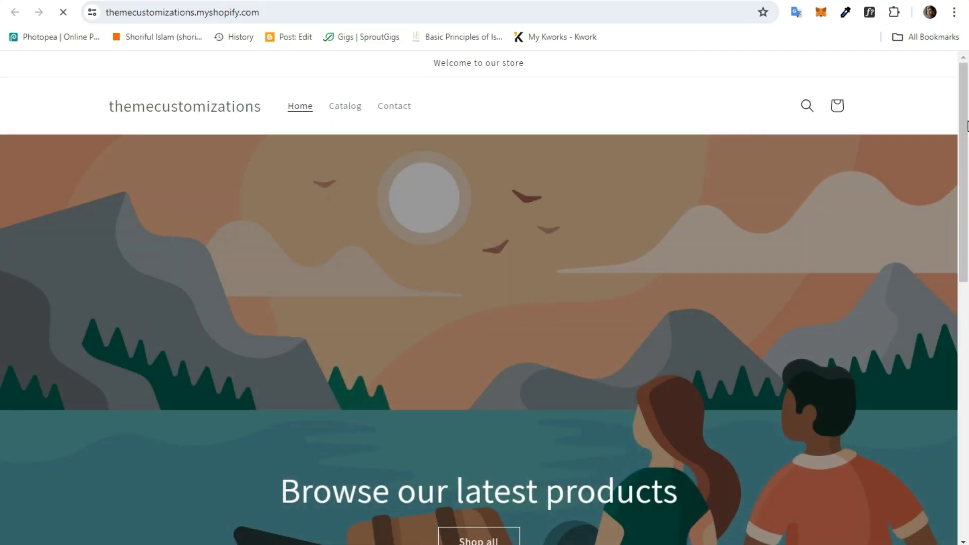
pyautogui.moveTo(968, 126); pyautogui.dragTo(968, 408)
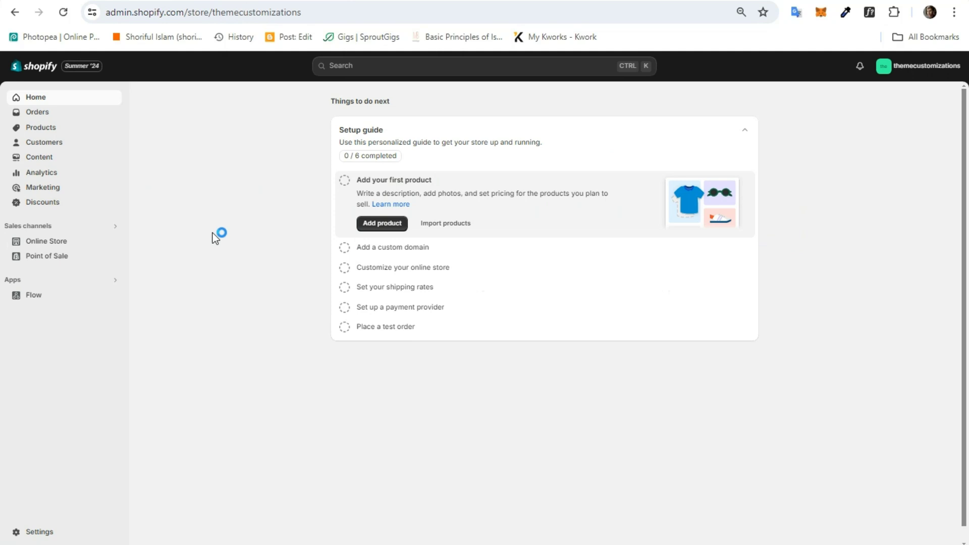
# Open the online store's Themes page and look over the current theme and the theme library
pyautogui.click(38, 246)
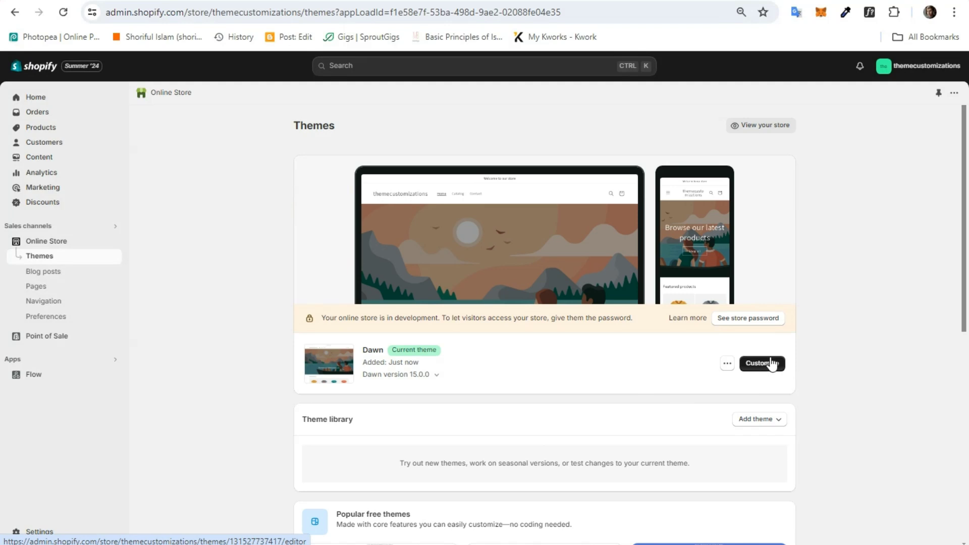
pyautogui.moveTo(968, 225); pyautogui.dragTo(968, 279)
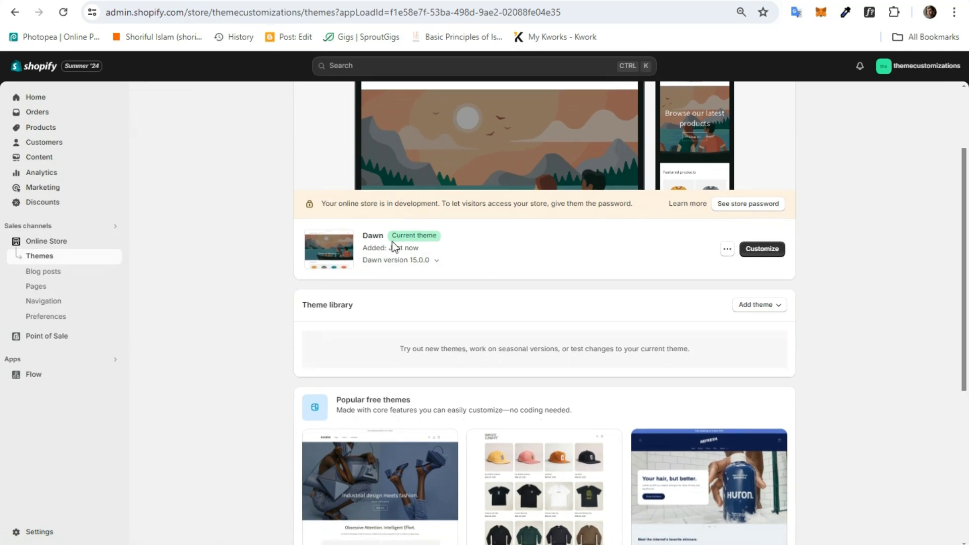
# Look over the Dawn theme entry and the popular free themes listed beneath the theme library
pyautogui.doubleClick(365, 234)
pyautogui.click(476, 288)
pyautogui.moveTo(966, 298); pyautogui.dragTo(962, 410)
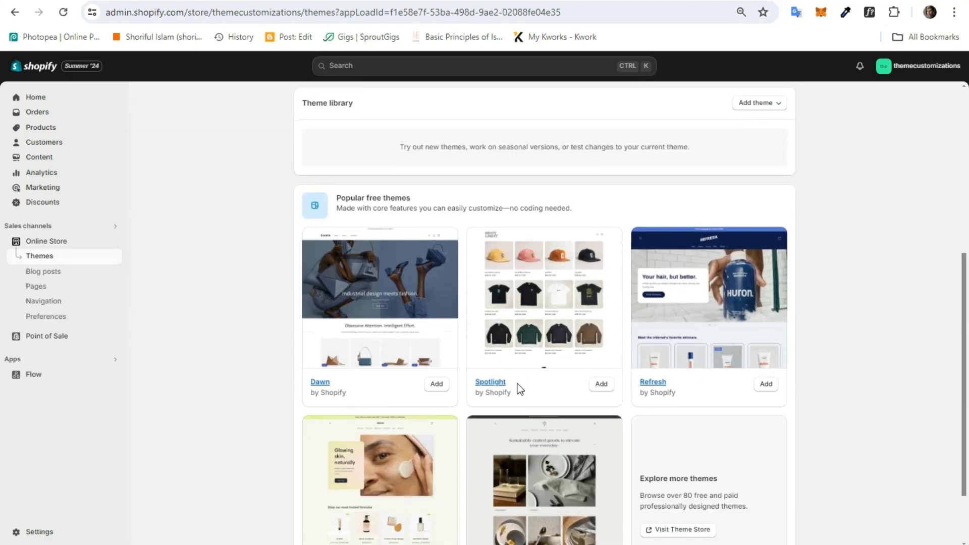
pyautogui.scroll(-2, 963, 401)
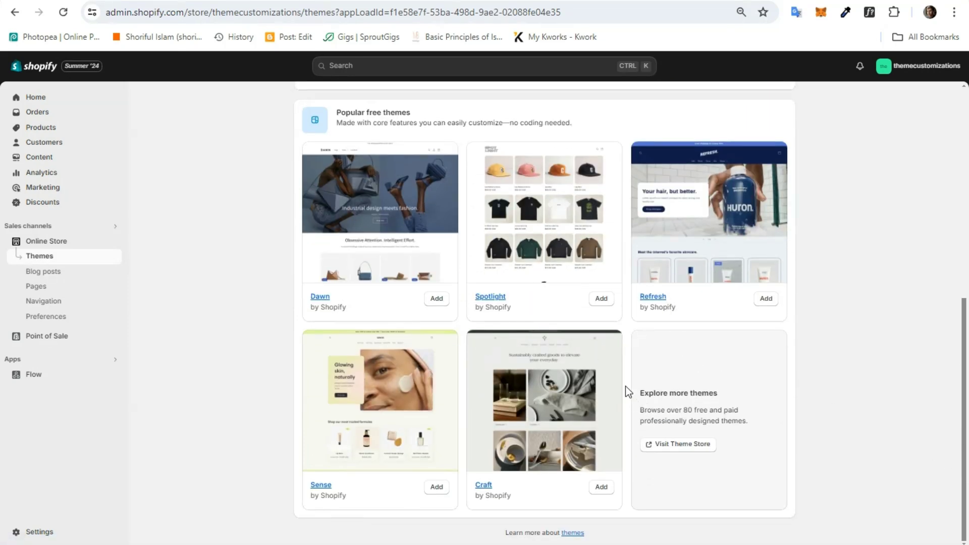
# Visit the Shopify Theme Store and check the prices of the Aisle, Space and Retro themes
pyautogui.click(673, 445)
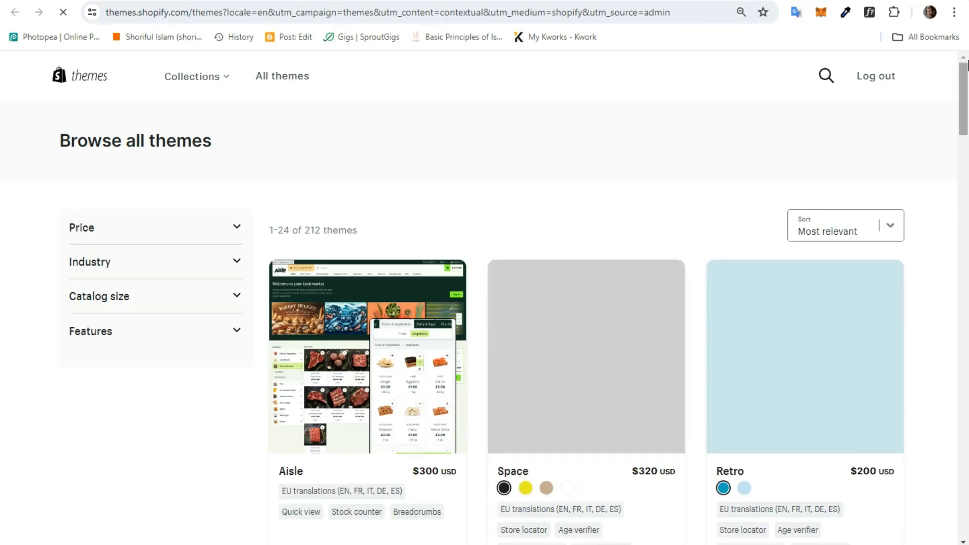
pyautogui.scroll(-4, 572, 233)
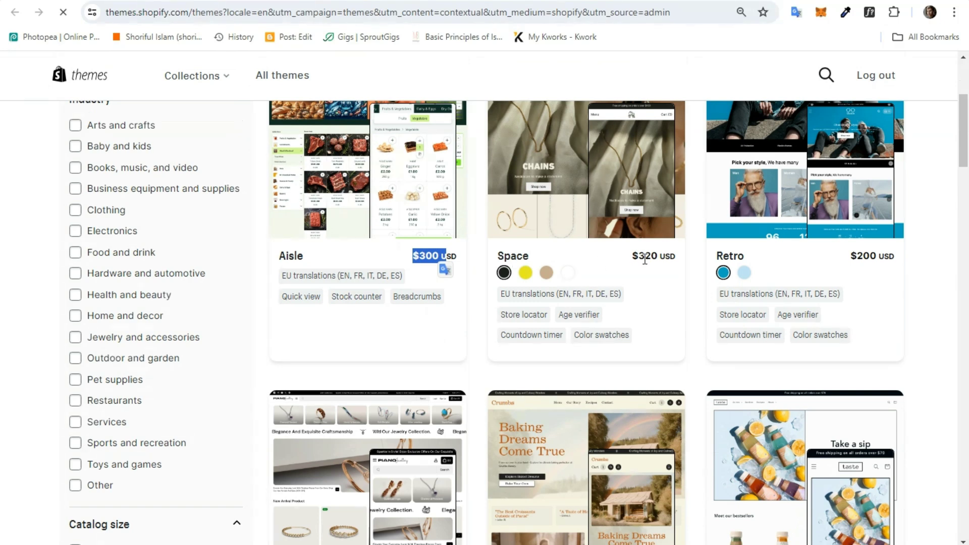
pyautogui.moveTo(641, 259); pyautogui.dragTo(648, 257)
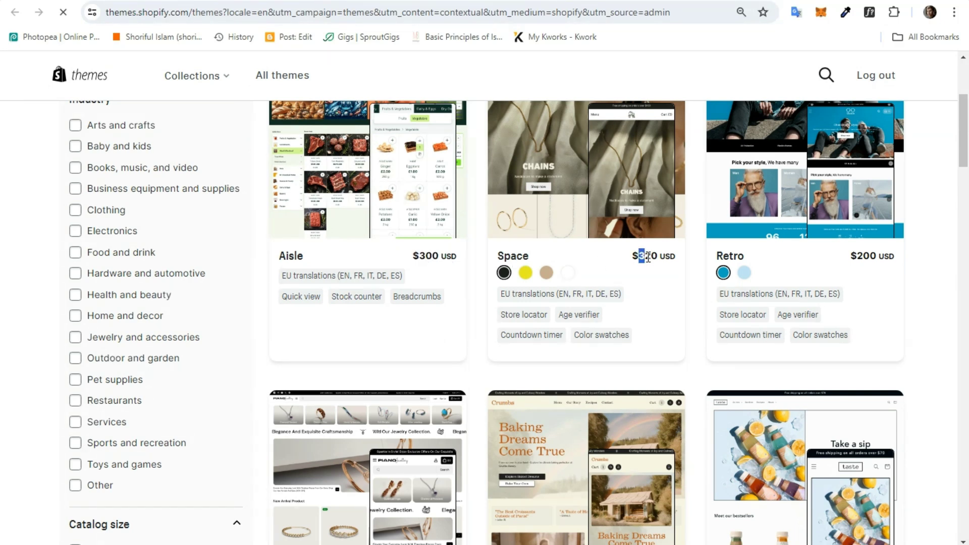
pyautogui.moveTo(850, 261); pyautogui.dragTo(879, 257)
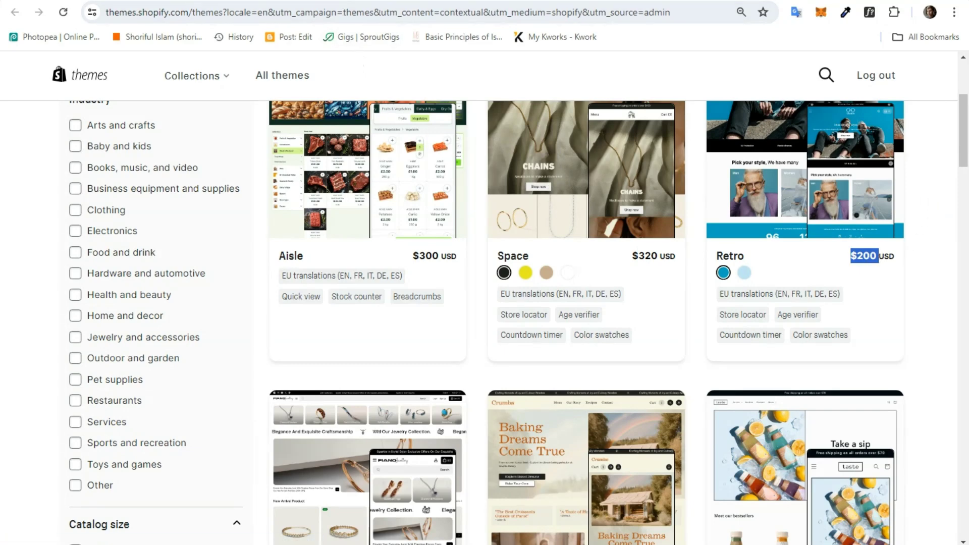
# Return to the store admin and look through its Themes, Home, Orders and Products pages
pyautogui.hotkey('ctrl', 'shift', 'Tab')
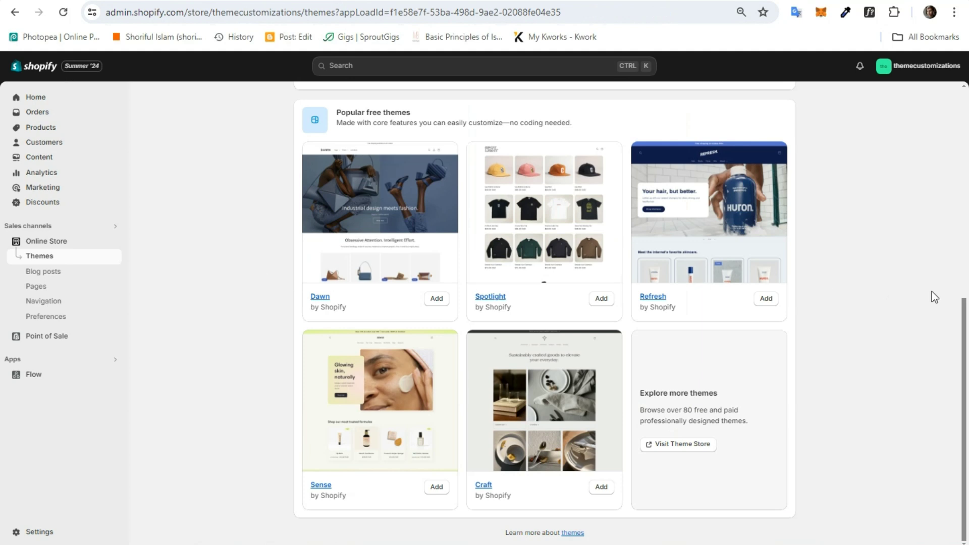
pyautogui.moveTo(966, 311); pyautogui.dragTo(942, 181)
pyautogui.moveTo(967, 268); pyautogui.dragTo(959, 208)
pyautogui.click(905, 228)
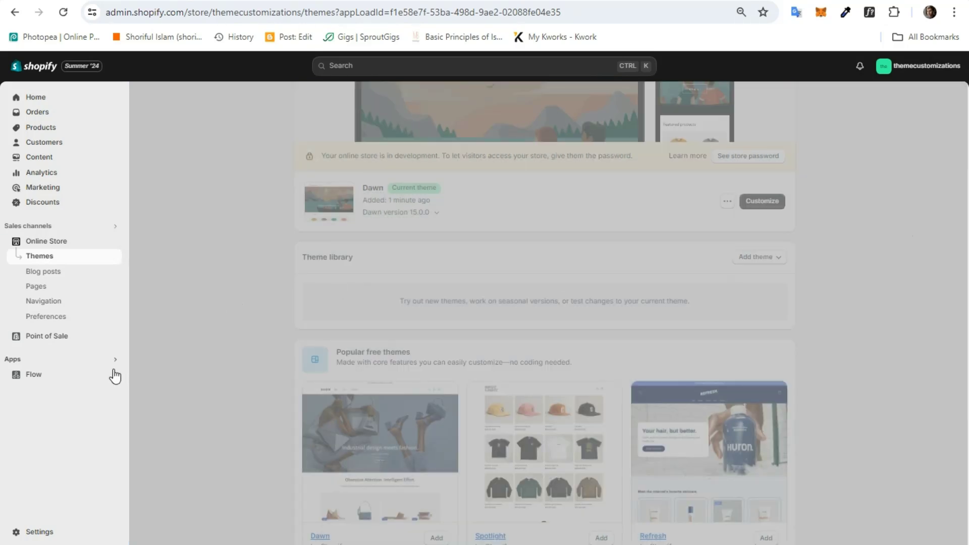
pyautogui.click(135, 434)
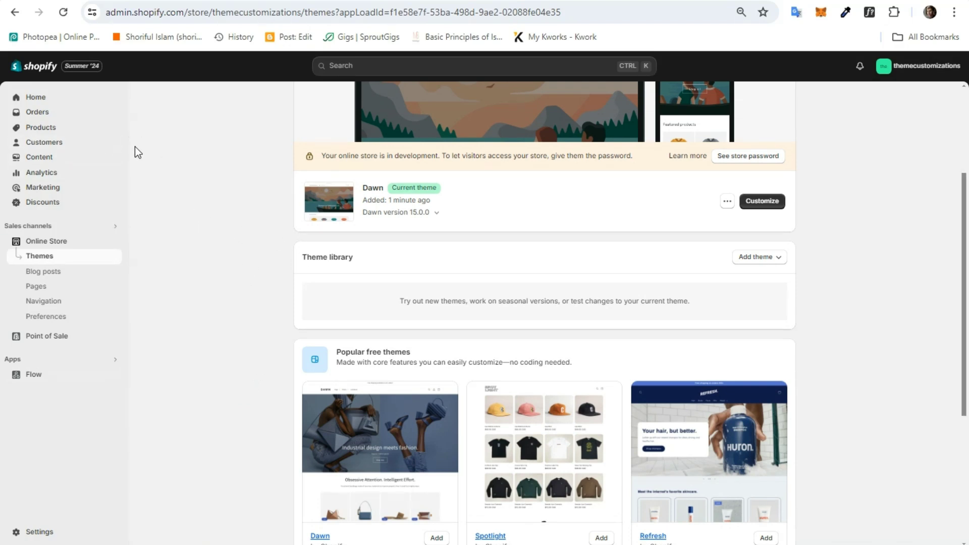
pyautogui.click(54, 101)
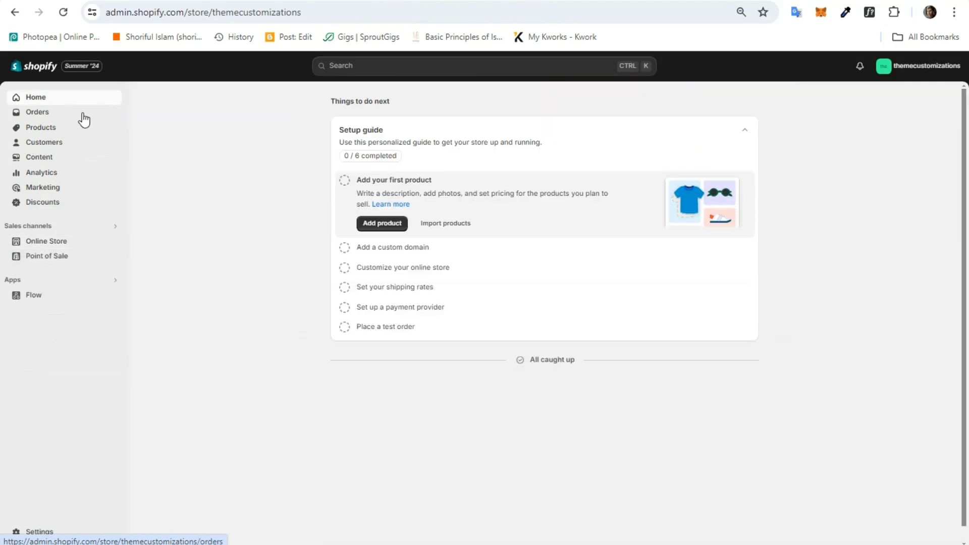
pyautogui.click(75, 114)
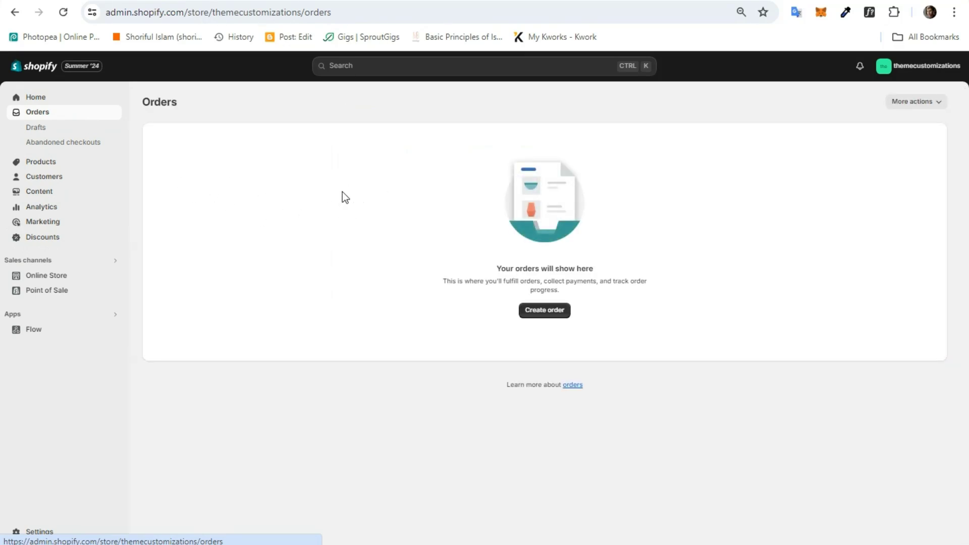
pyautogui.click(63, 163)
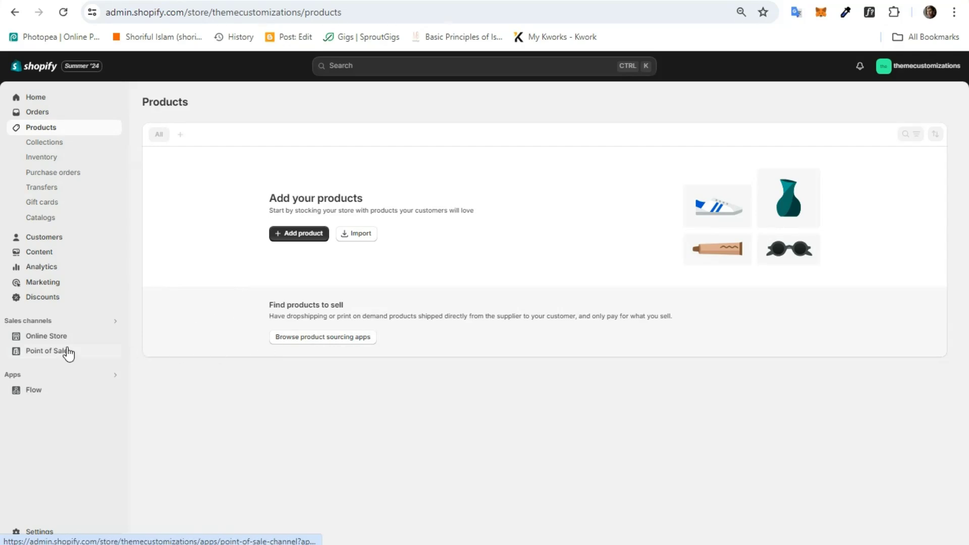
# Search for "amazon importer" from the store admin and continue the search in the Shopify App Store
pyautogui.click(391, 67)
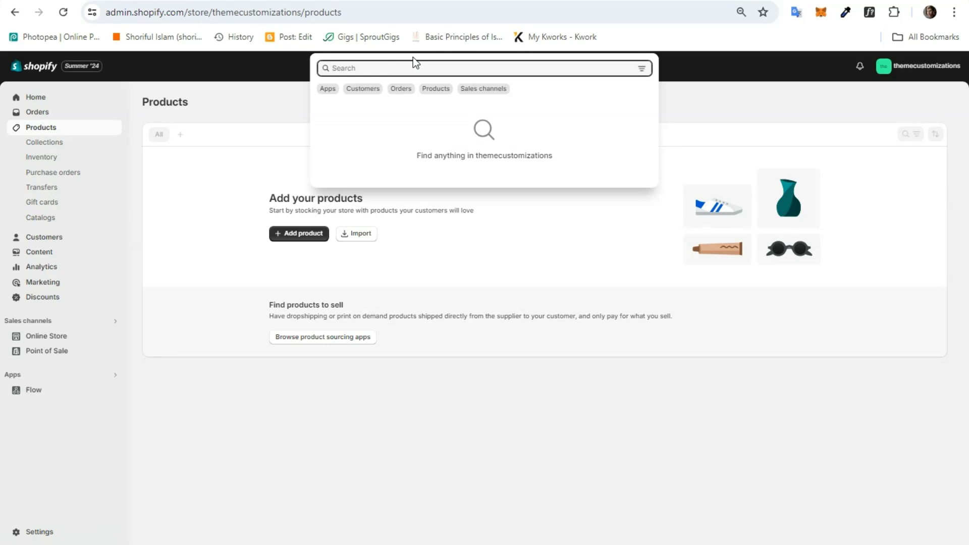
pyautogui.write('az')
pyautogui.press('BackSpace')
pyautogui.write('maa')
pyautogui.press('BackSpace')
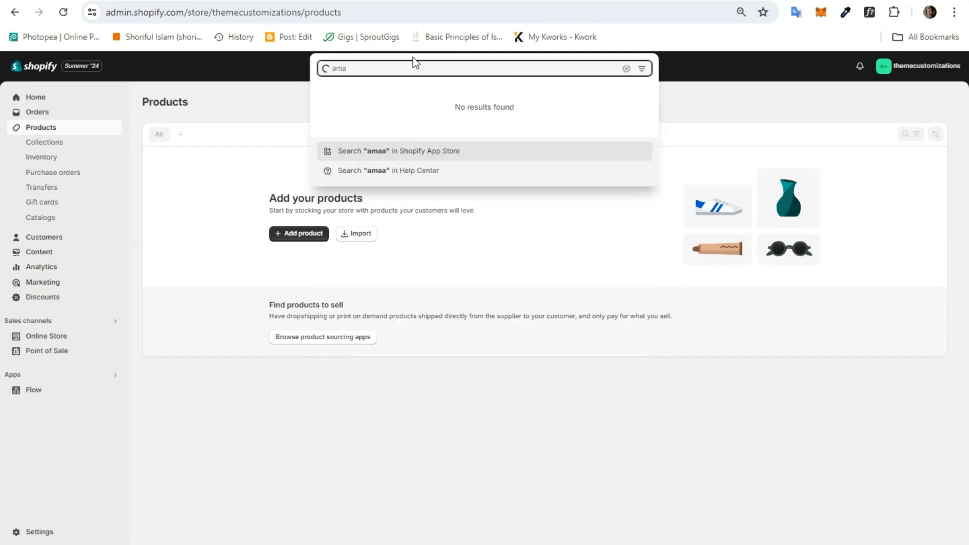
pyautogui.write('zon importer')
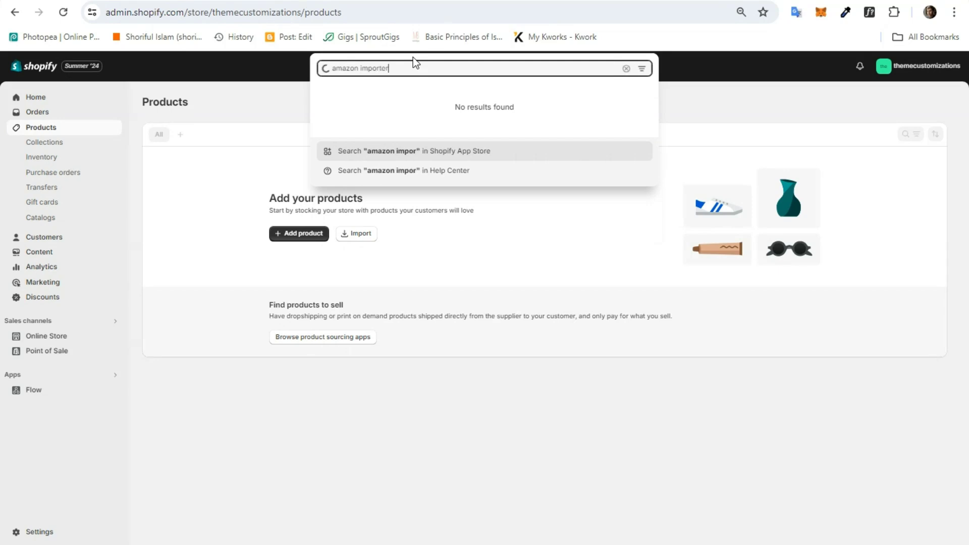
pyautogui.press('Return')
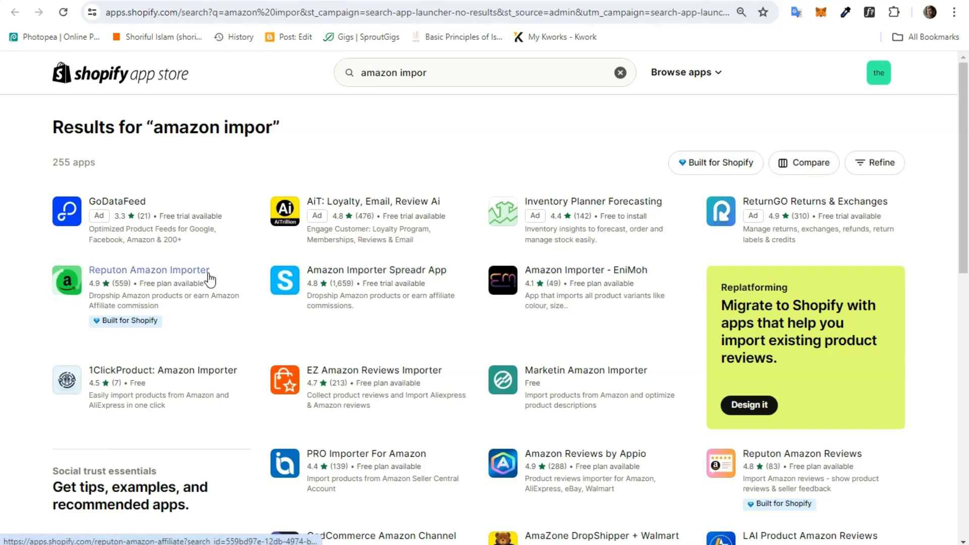
# Install the Reputon Amazon Importer app on the store, granting the data access it requests
pyautogui.click(167, 277)
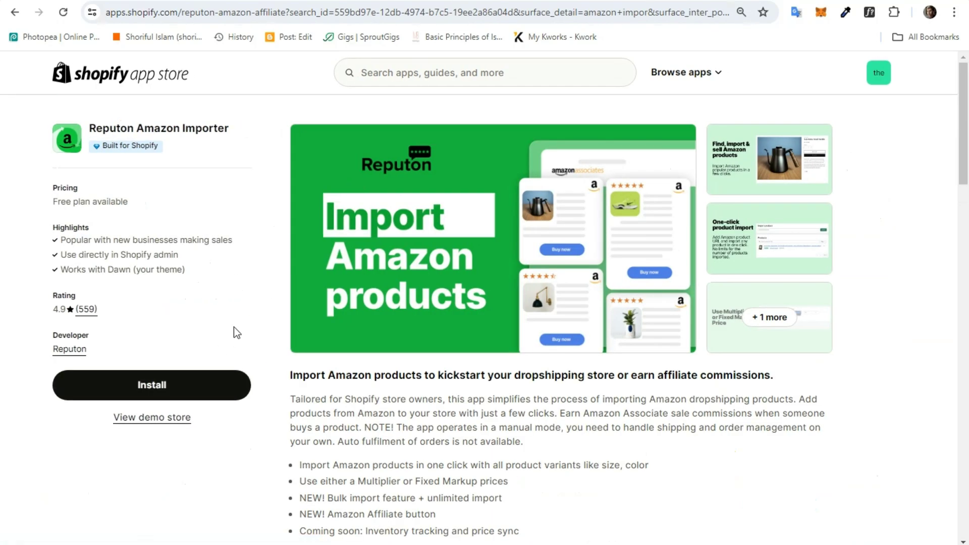
pyautogui.click(177, 389)
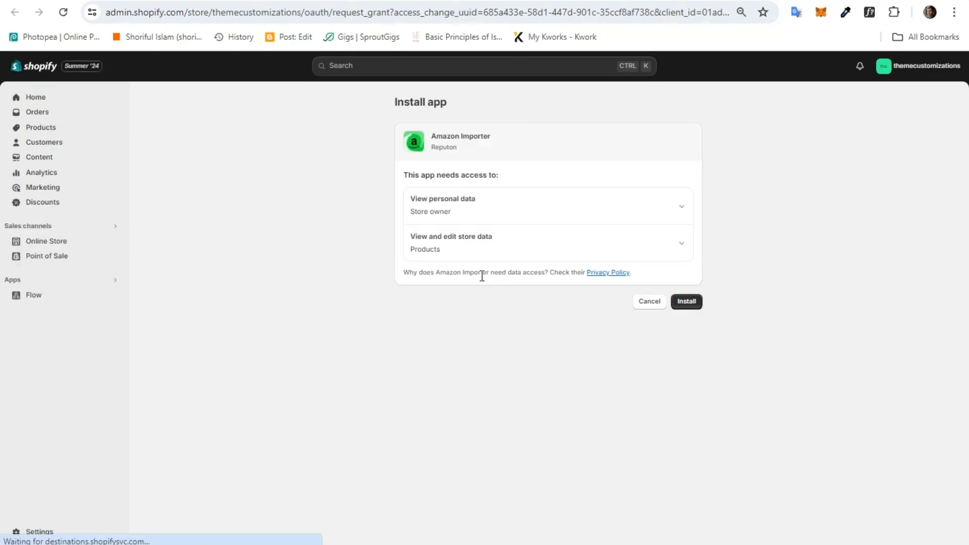
pyautogui.click(689, 303)
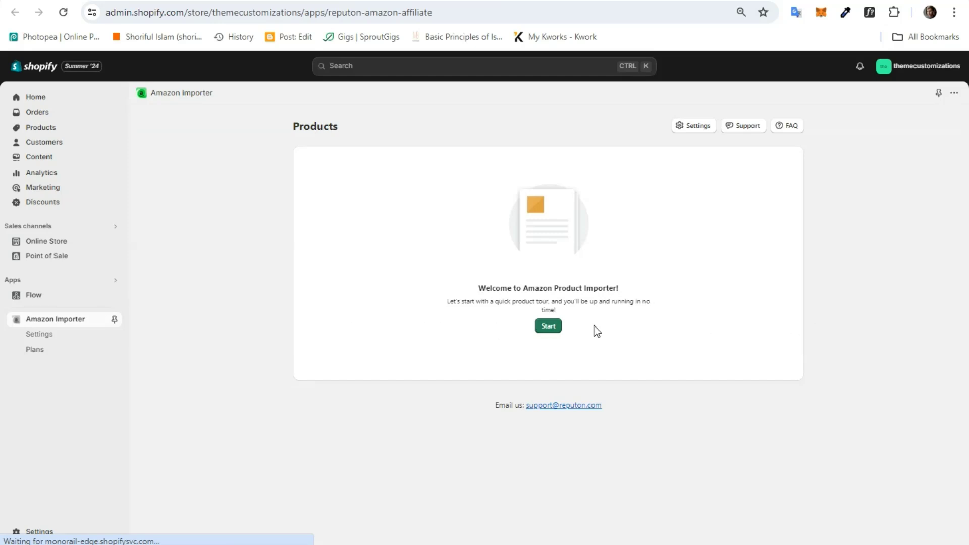
# Go through the Amazon Importer's quick product tour up to importing the first Amazon product
pyautogui.click(548, 327)
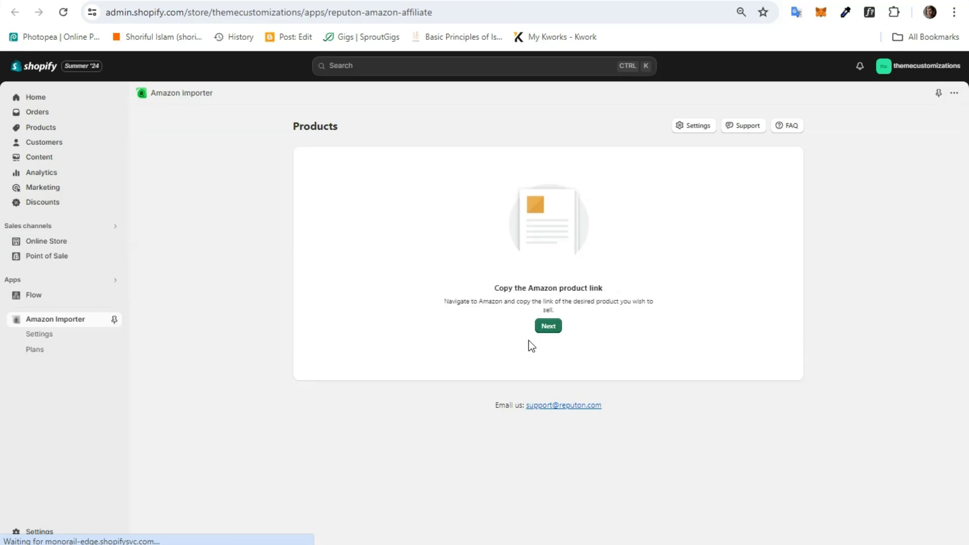
pyautogui.click(548, 327)
pyautogui.click(523, 322)
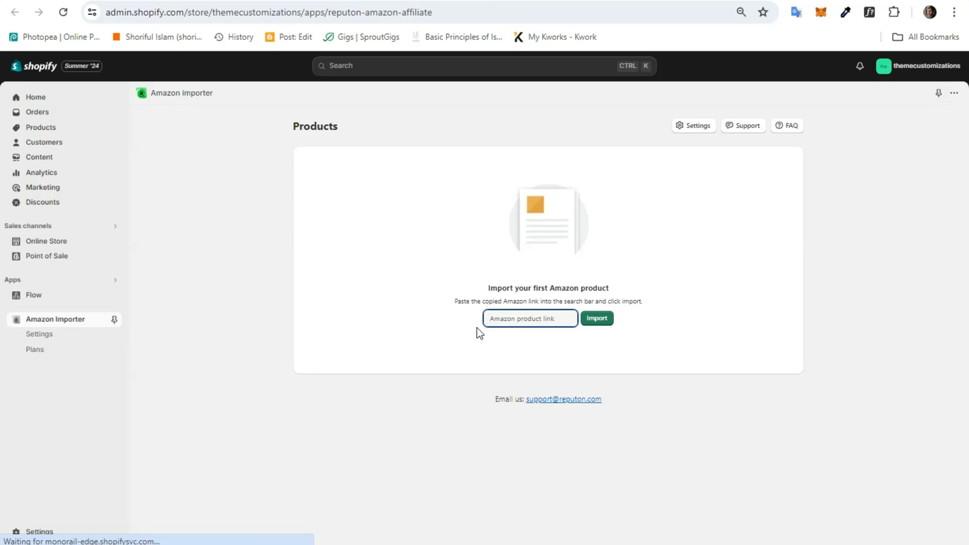
pyautogui.moveTo(496, 289); pyautogui.dragTo(500, 288)
pyautogui.moveTo(562, 288); pyautogui.dragTo(635, 285)
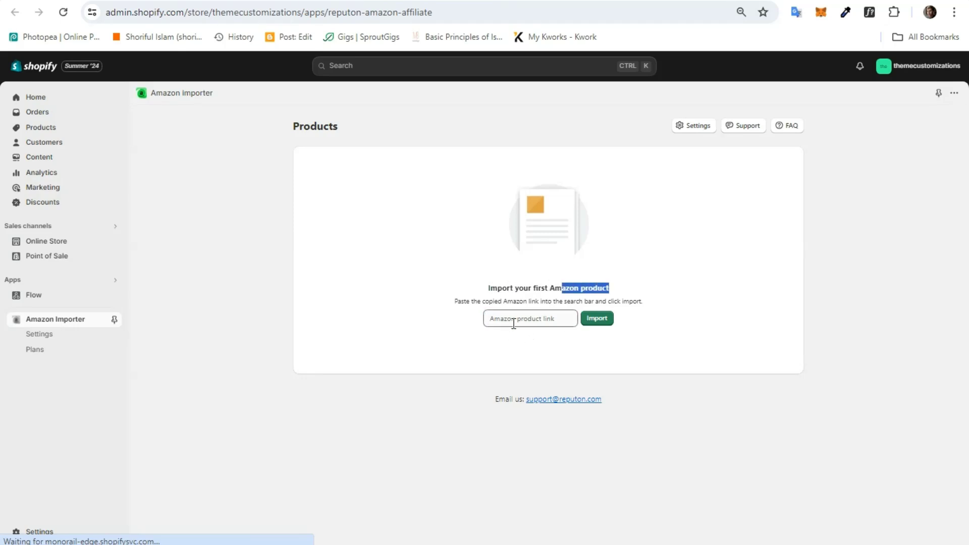
pyautogui.click(533, 347)
# Find Amazon through a Google search in a new browser tab and open Amazon.com
pyautogui.click(580, 0)
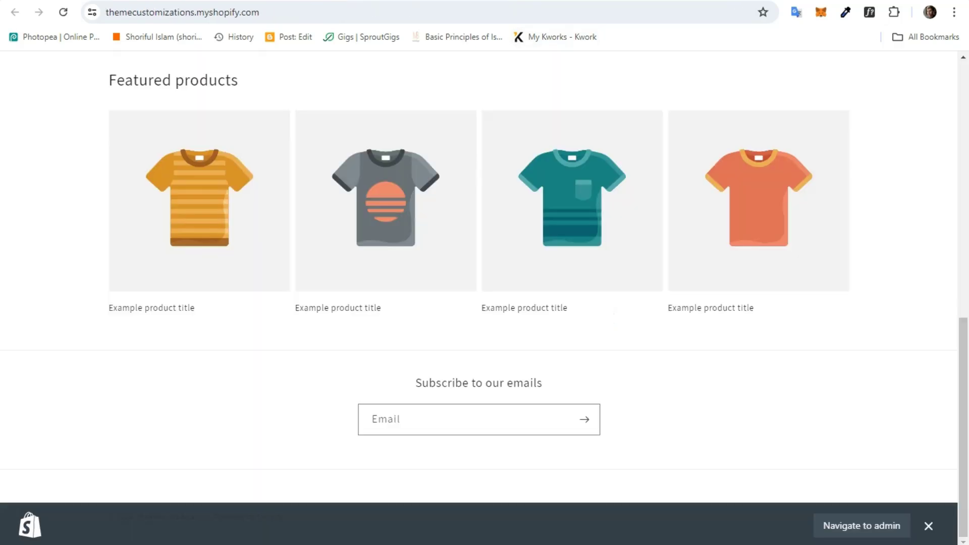
pyautogui.hotkey('ctrl', 't')
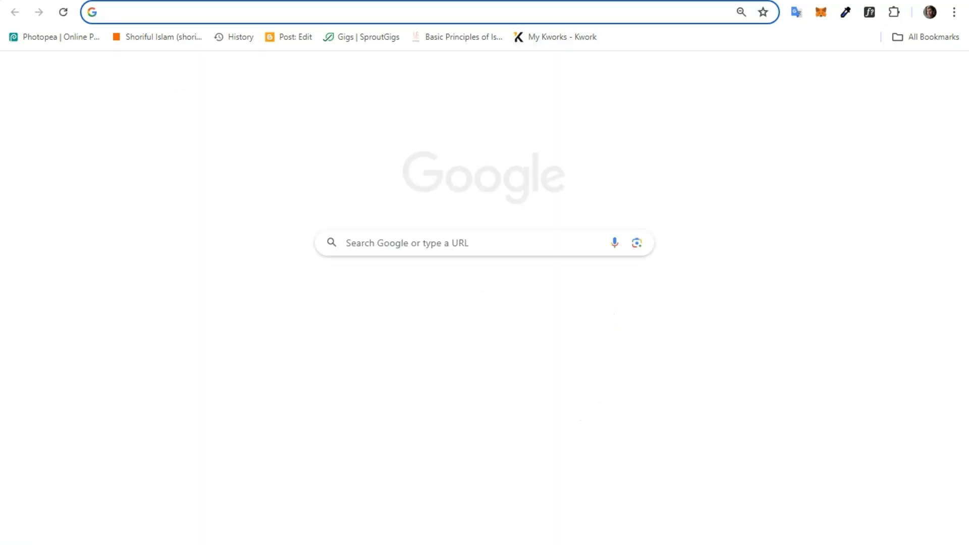
pyautogui.write('ama')
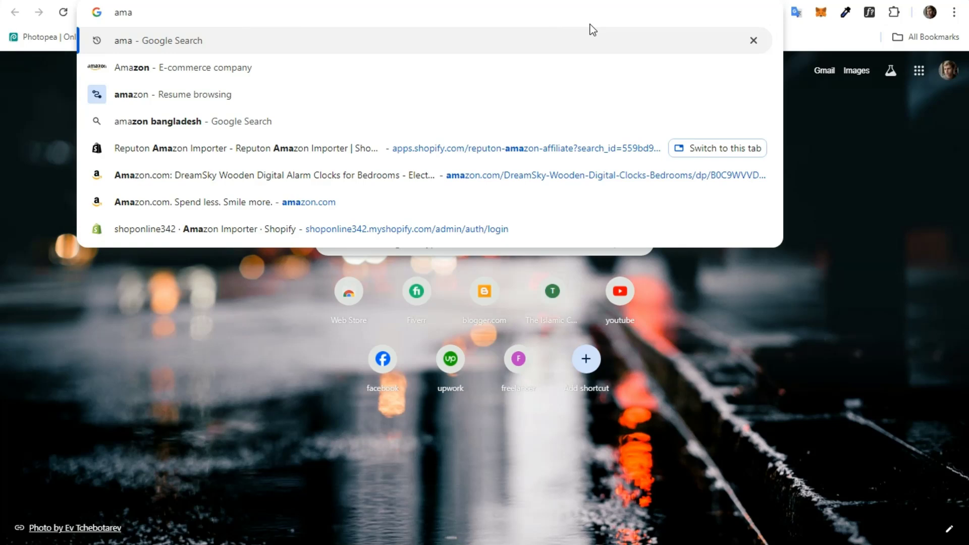
pyautogui.click(572, 68)
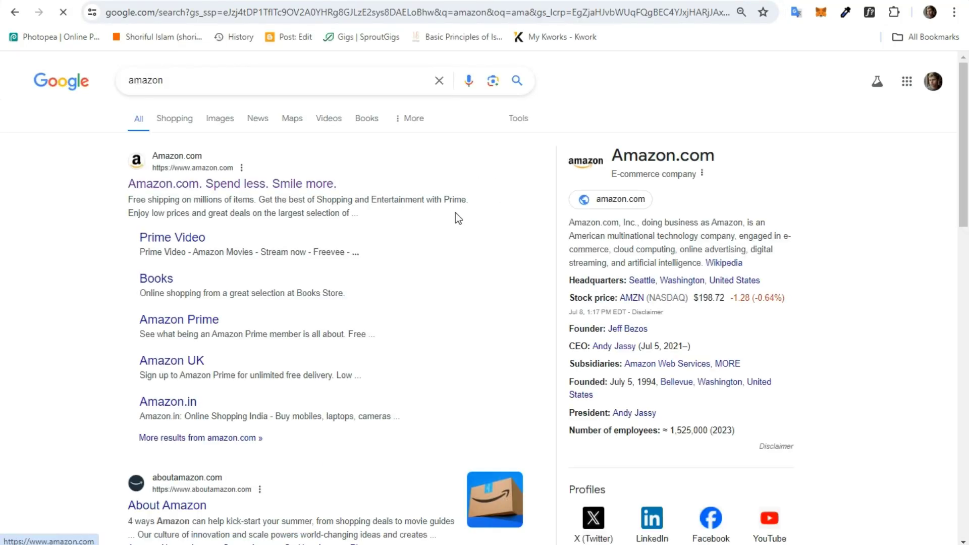
pyautogui.click(452, 217)
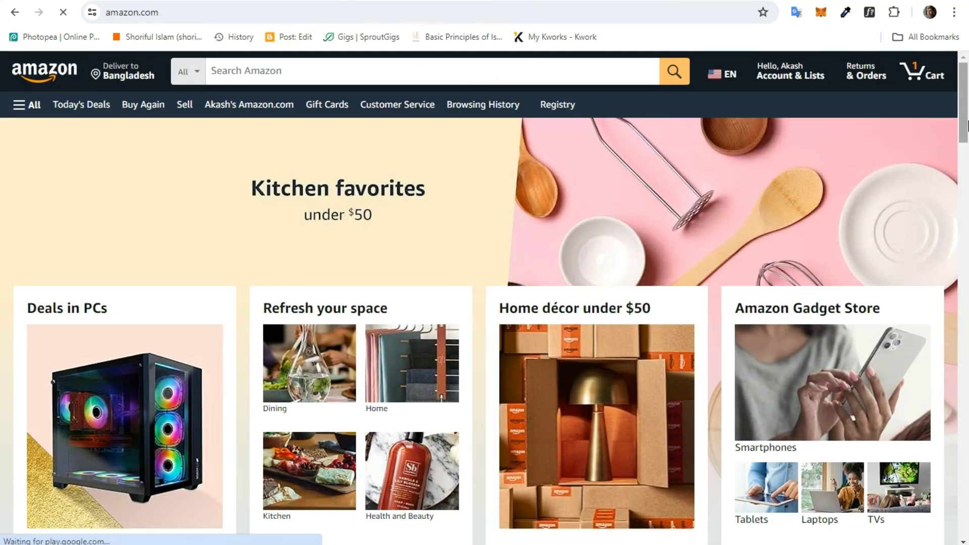
# Open the OGX argan oil of Morocco product from Amazon's popular international Beauty products
pyautogui.scroll(-8, 968, 129)
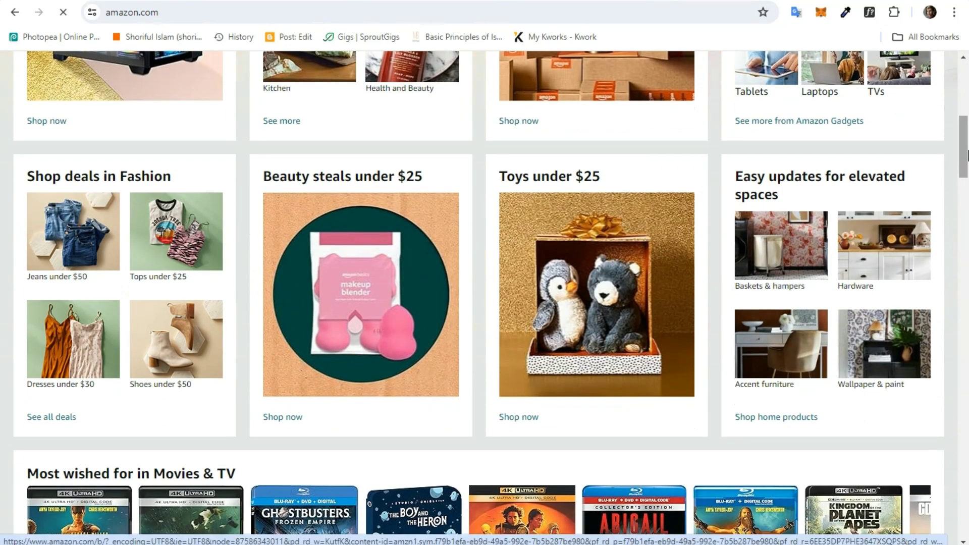
pyautogui.scroll(-11, 968, 155)
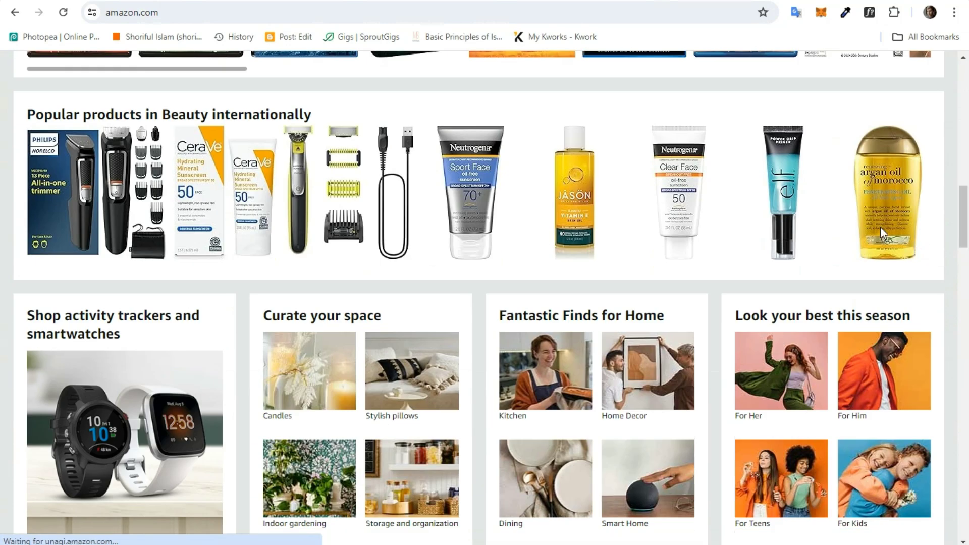
pyautogui.click(877, 208)
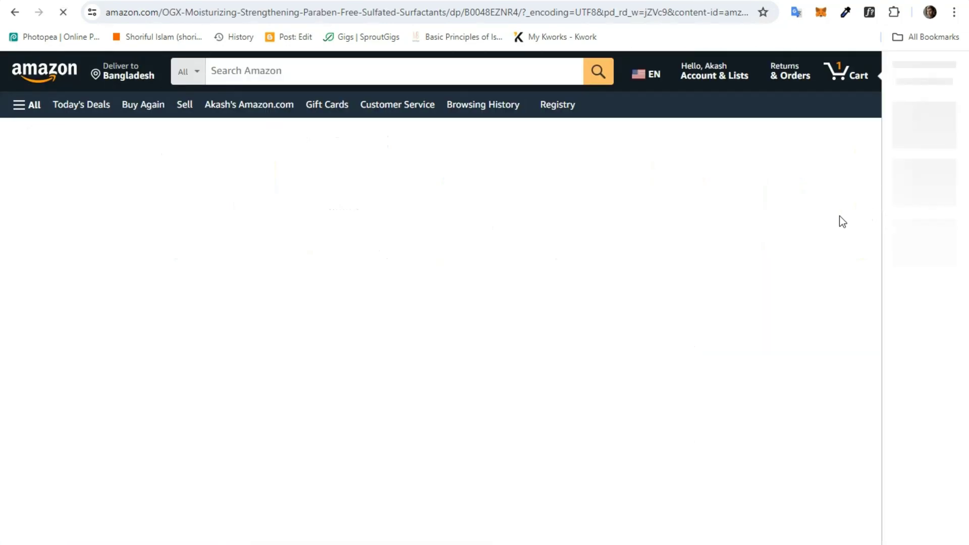
pyautogui.scroll(-1, 539, 177)
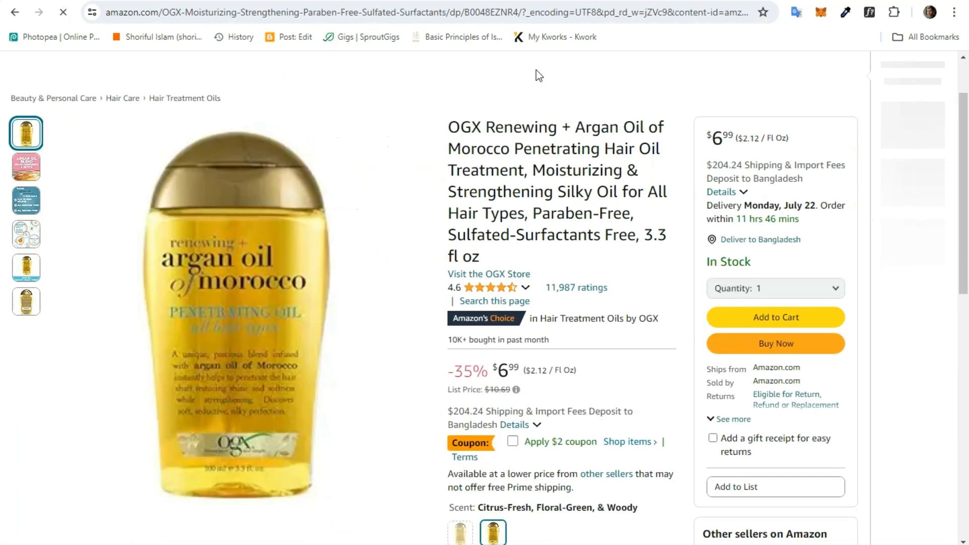
# Copy the argan oil product's web address, paste it as the Amazon product link in Amazon Importer and import the product
pyautogui.click(528, 19)
pyautogui.hotkey('ctrl', 'a')
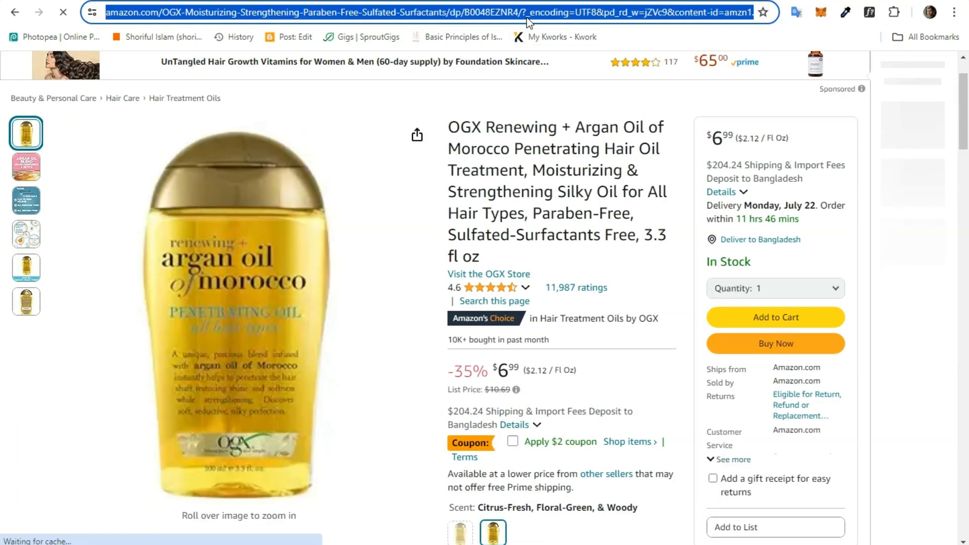
pyautogui.click(465, 1)
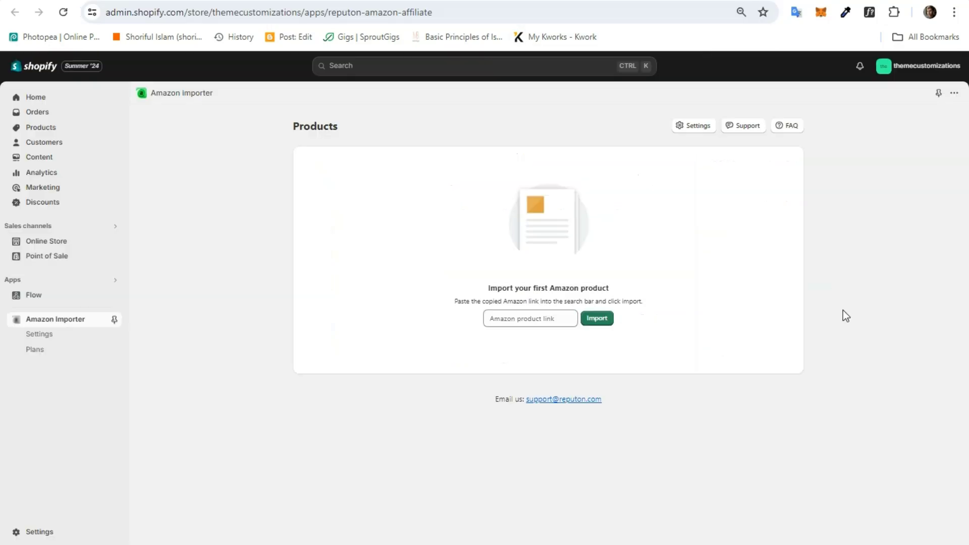
pyautogui.click(549, 319)
pyautogui.hotkey('ctrl', 'v')
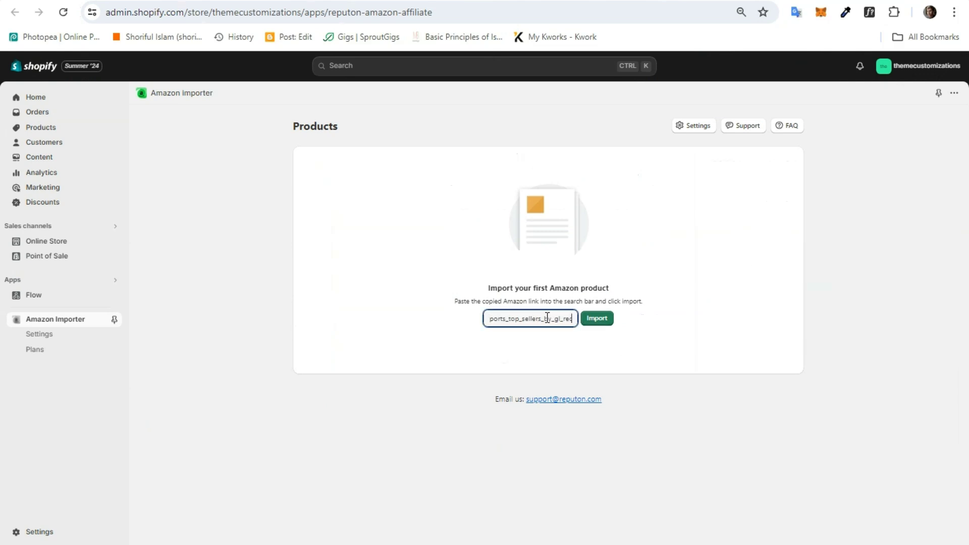
pyautogui.click(595, 326)
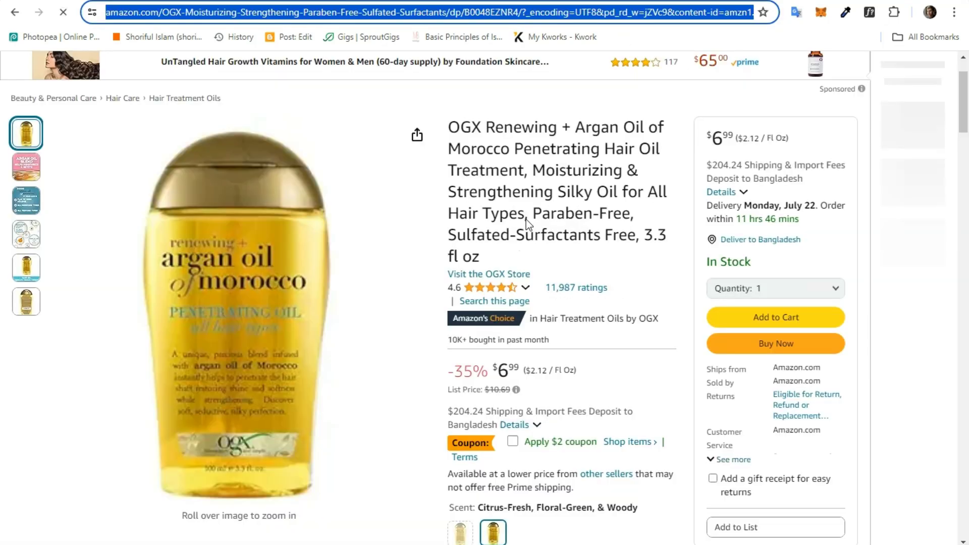
# Add the previewed argan oil product to the store, open the product list and reload the storefront to check it
pyautogui.moveTo(966, 97)
pyautogui.mouseDown()
pyautogui.moveTo(967, 119)
pyautogui.moveTo(965, 81)
pyautogui.mouseUp()
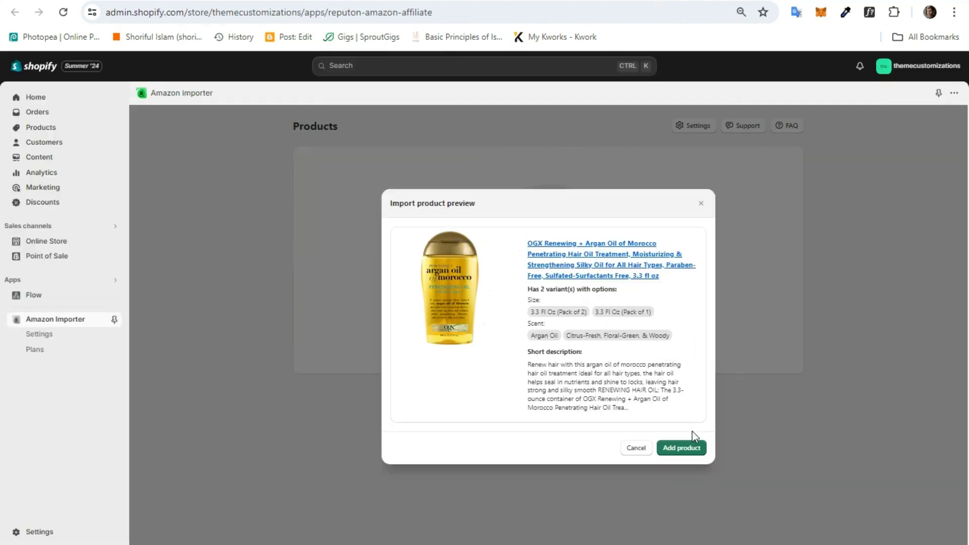
pyautogui.click(683, 451)
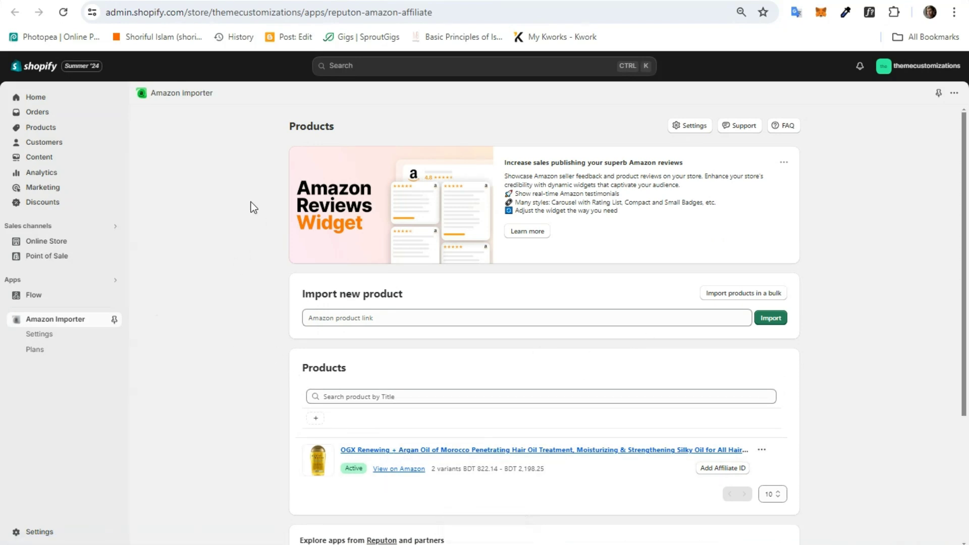
pyautogui.click(40, 130)
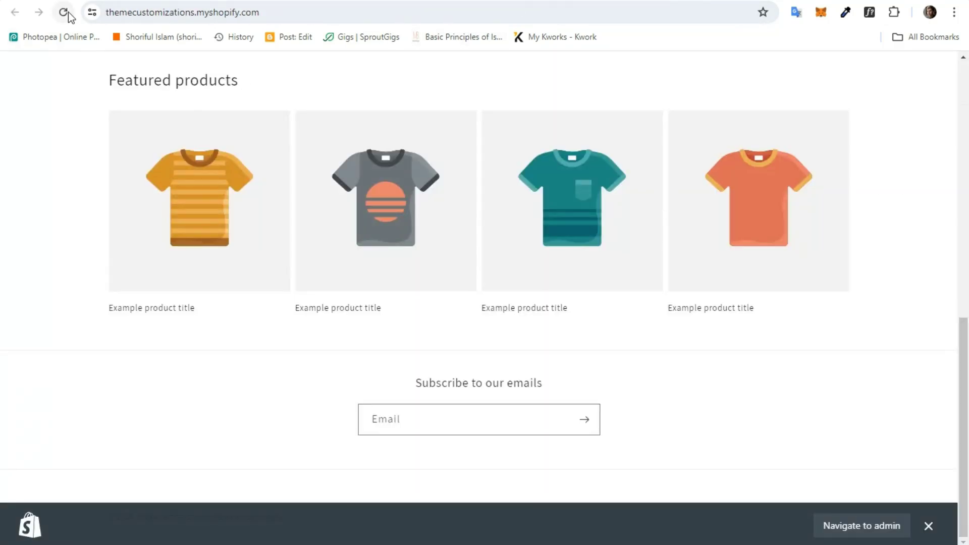
pyautogui.click(69, 14)
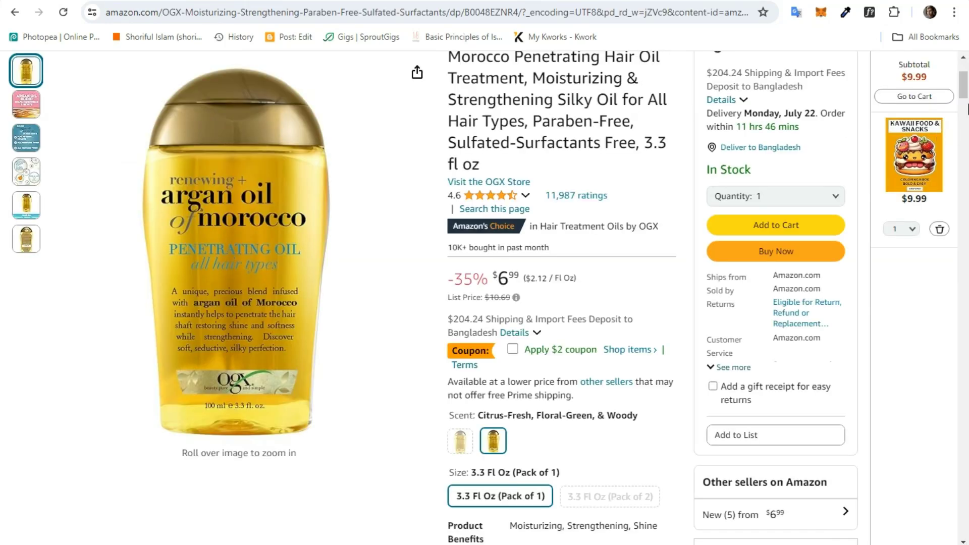
# Look through the related products on the argan oil's Amazon page for another item to import
pyautogui.scroll(-10, 967, 179)
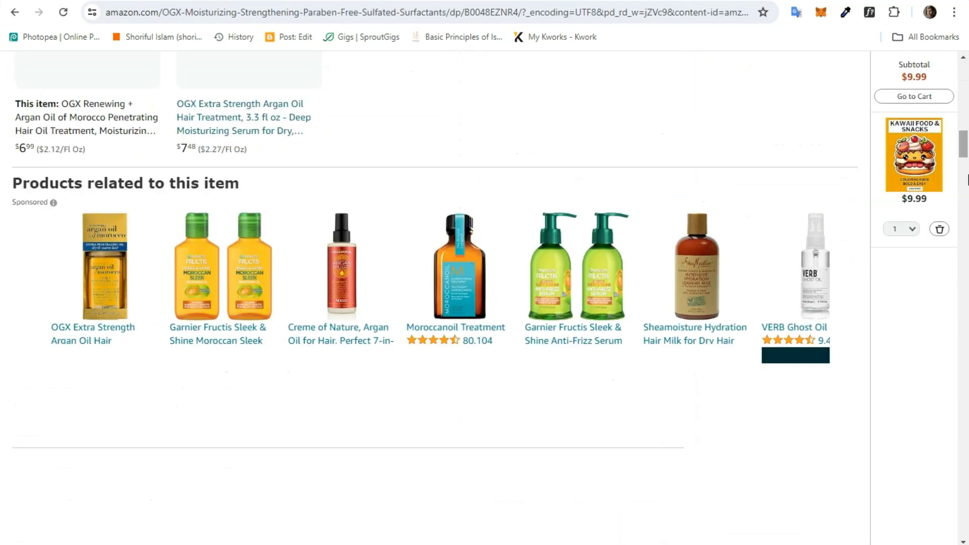
pyautogui.click(967, 179)
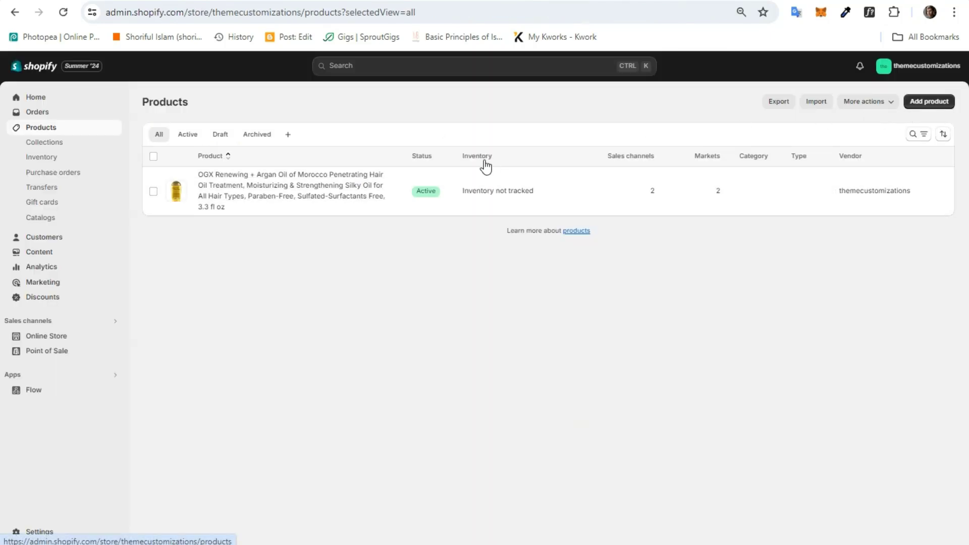
# Open Amazon Importer from the store's installed apps and pin it to the admin navigation
pyautogui.click(919, 106)
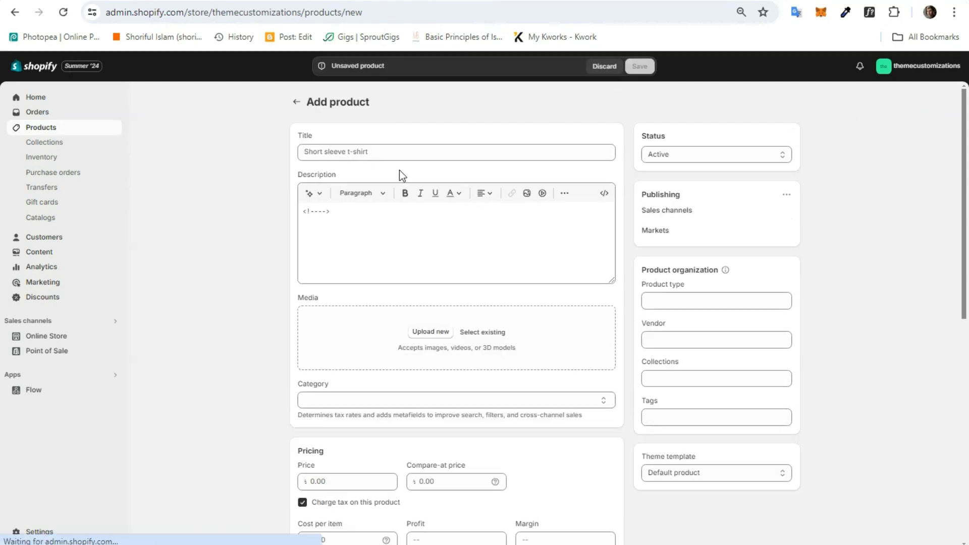
pyautogui.click(66, 337)
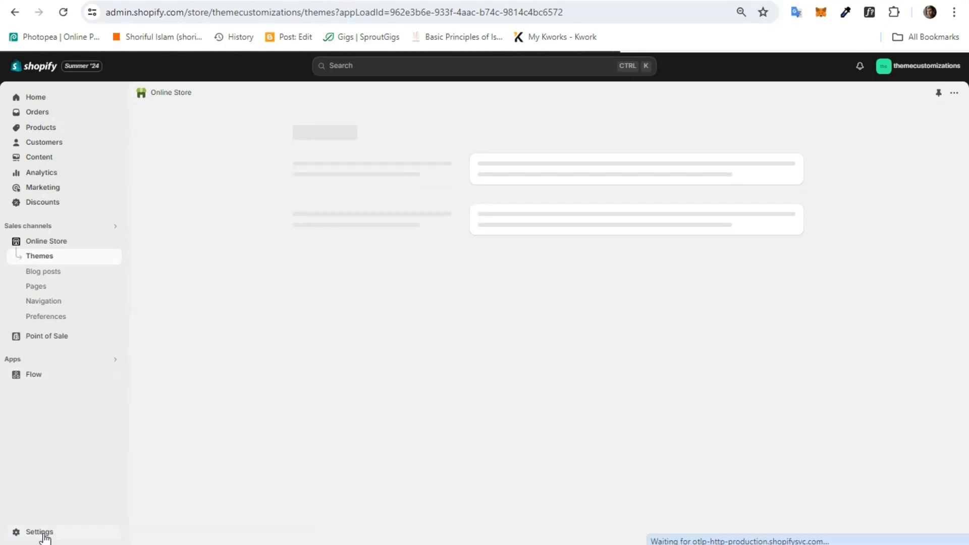
pyautogui.click(45, 536)
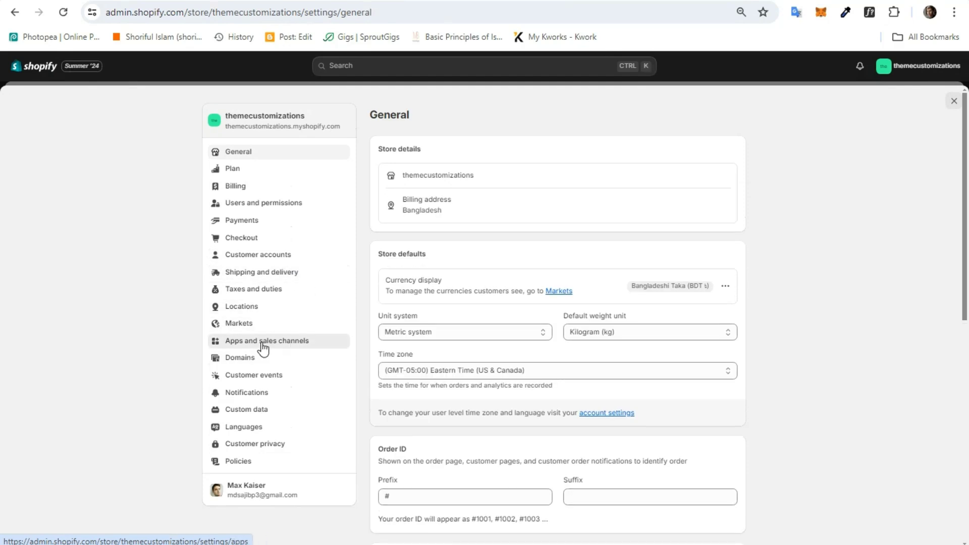
pyautogui.click(263, 347)
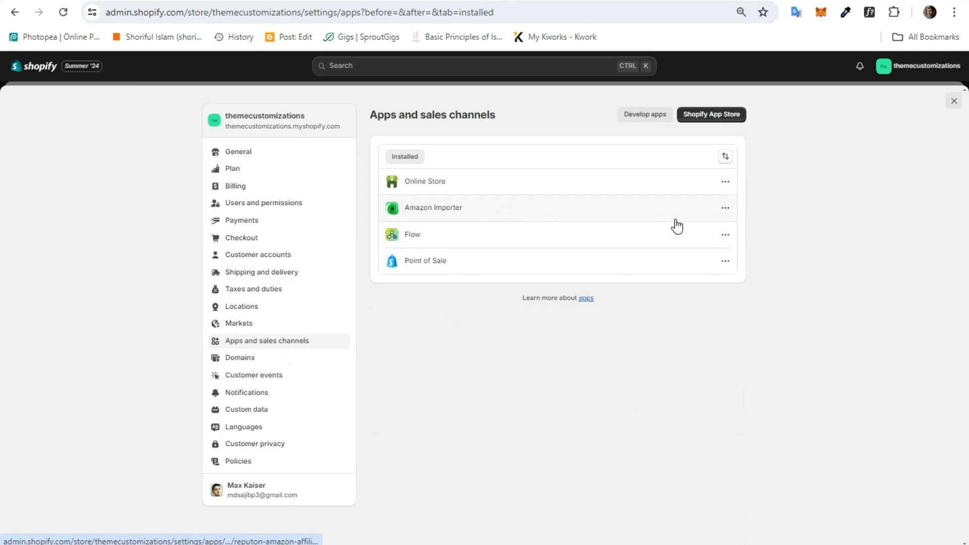
pyautogui.click(723, 210)
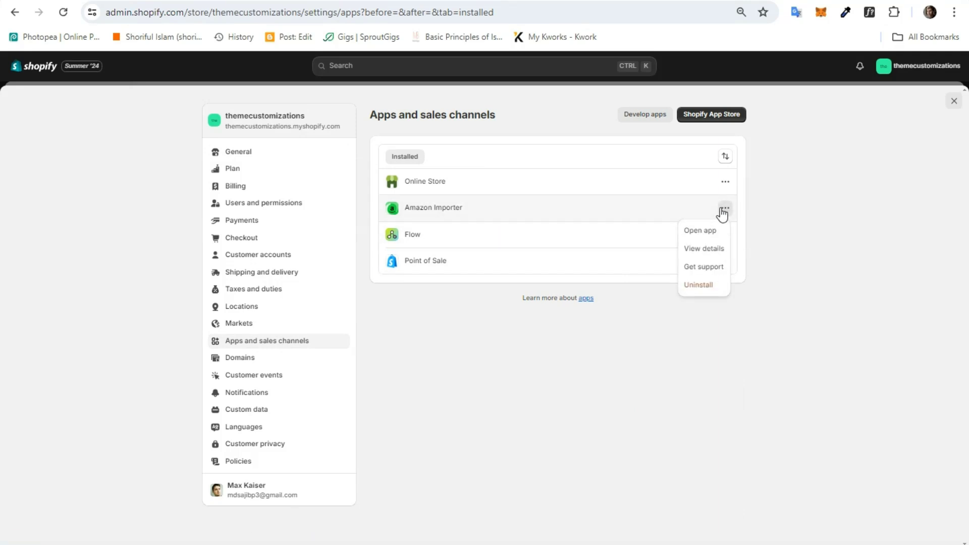
pyautogui.click(694, 233)
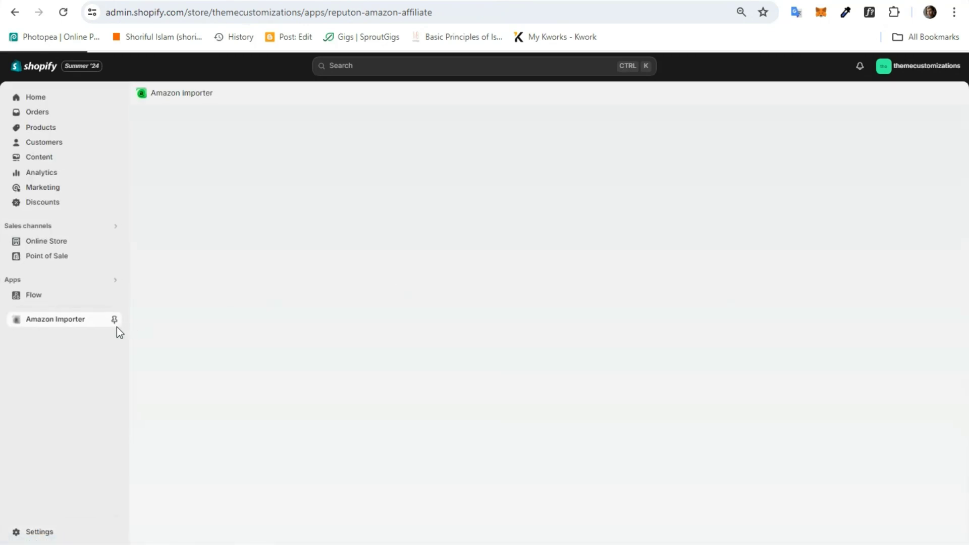
pyautogui.click(114, 319)
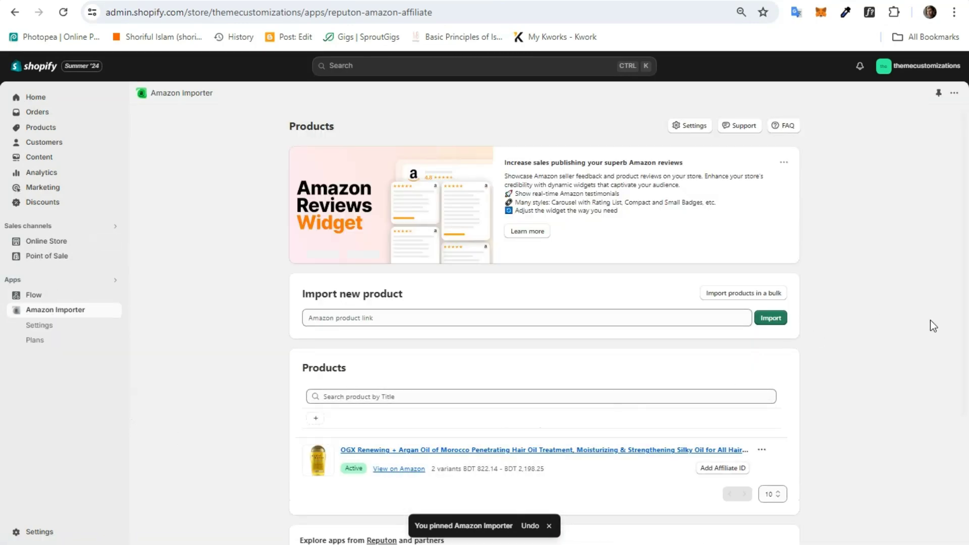
# Copy the web address of Amazon's OGX Frizz-Free + Keratin Smoothing Oil spray and paste it as the product link in Amazon Importer
pyautogui.click(517, 315)
pyautogui.click(688, 1)
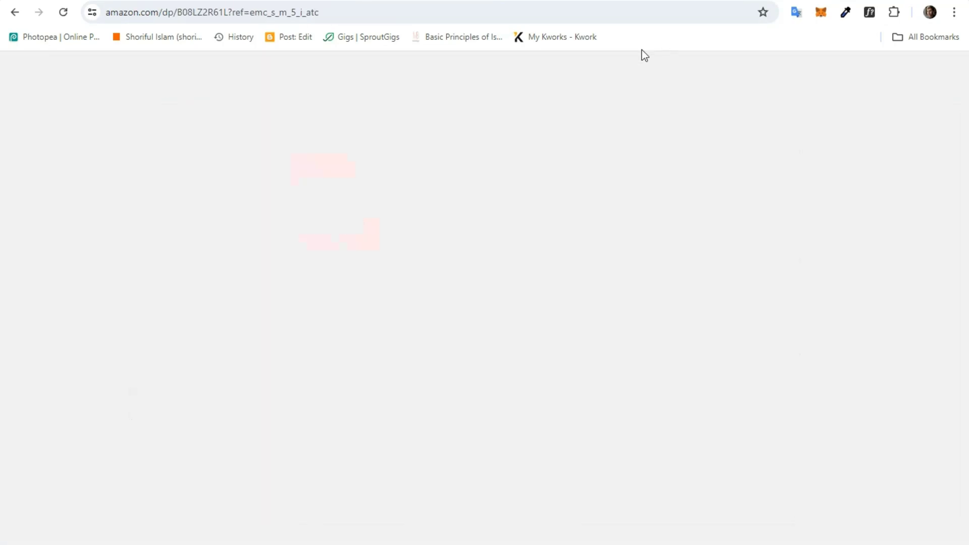
pyautogui.click(543, 11)
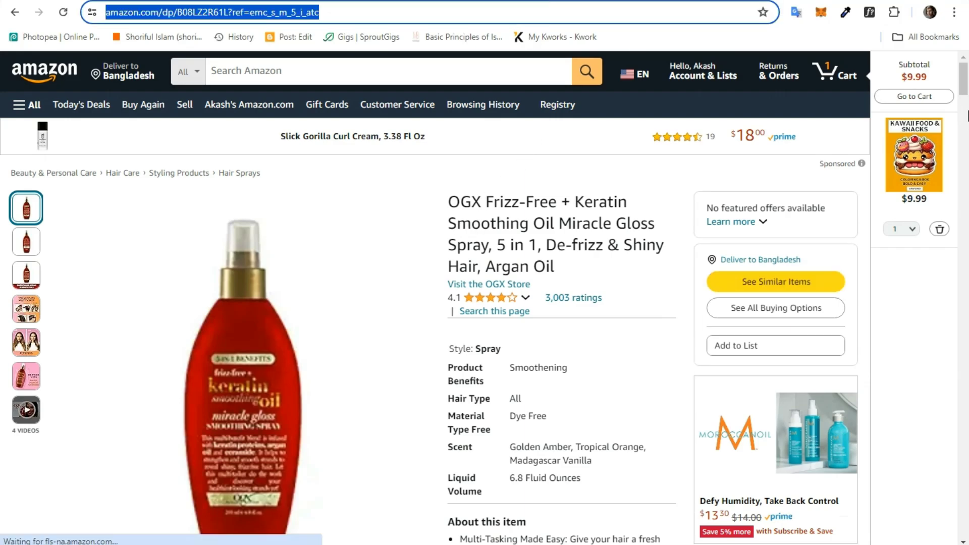
pyautogui.click(964, 125)
pyautogui.click(528, 18)
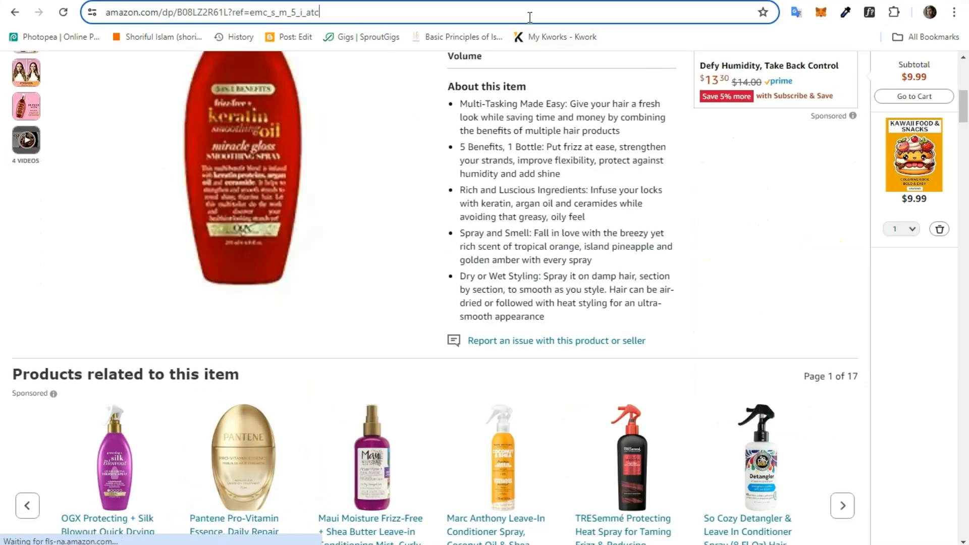
pyautogui.hotkey('ctrl', 'c')
pyautogui.hotkey('ctrl', 'shift', 'Tab')
pyautogui.hotkey('ctrl', 'v')
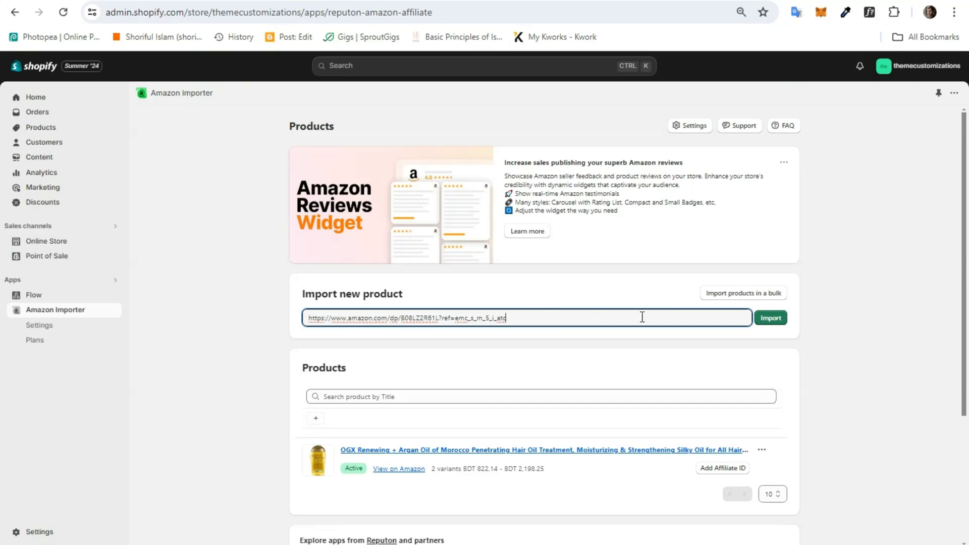
# Import the linked keratin oil spray, add it to the store and open the store's product list
pyautogui.click(759, 322)
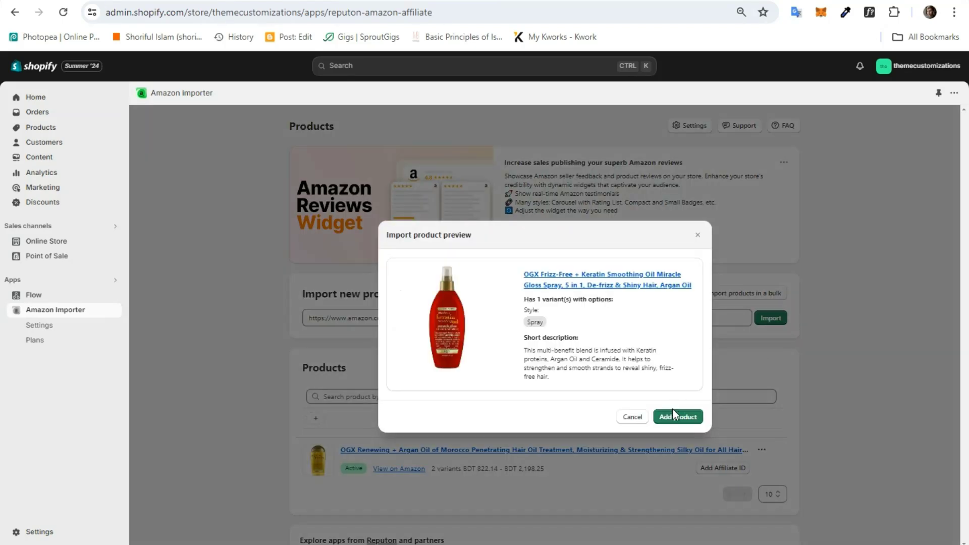
pyautogui.click(673, 415)
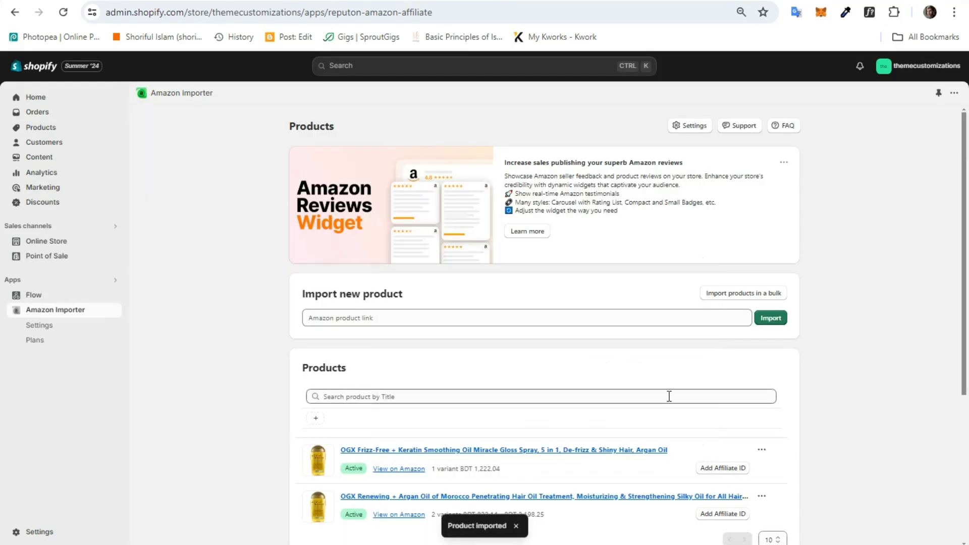
pyautogui.click(58, 130)
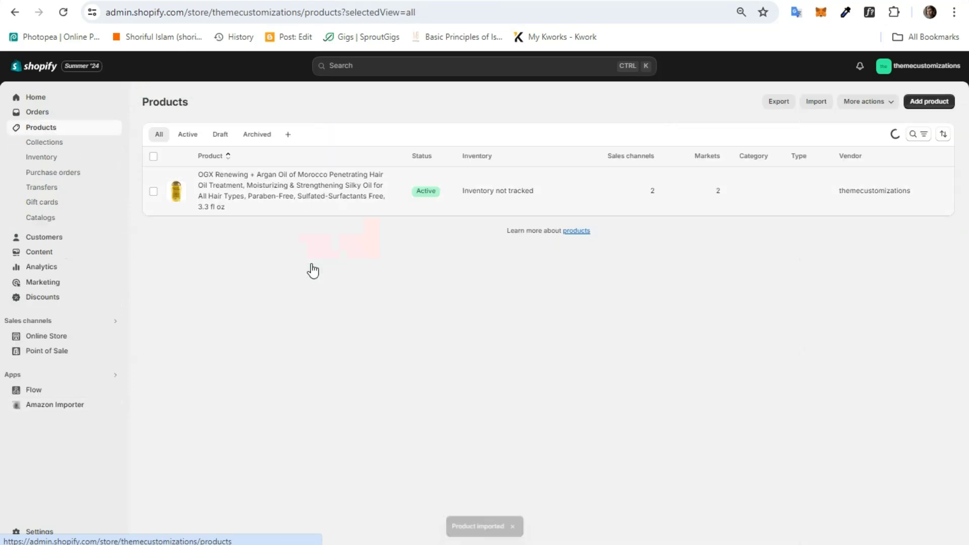